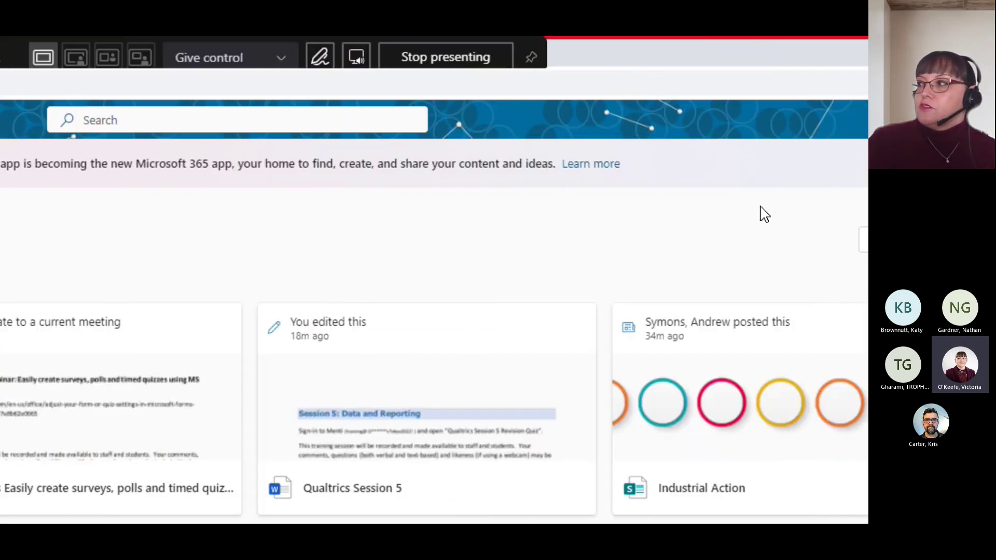
# Step: Open Forms from the Microsoft 365 home page
pyautogui.click(710, 244)
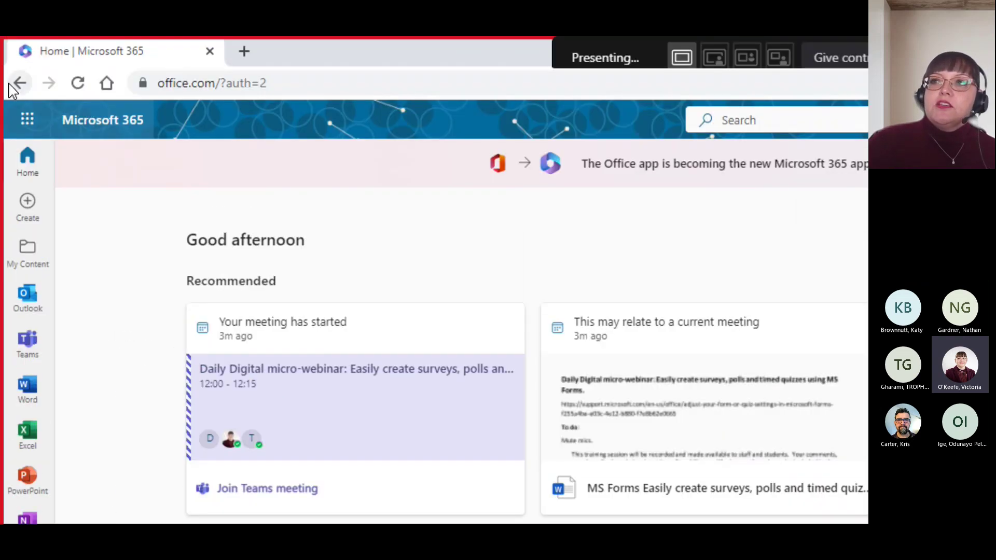
pyautogui.click(27, 125)
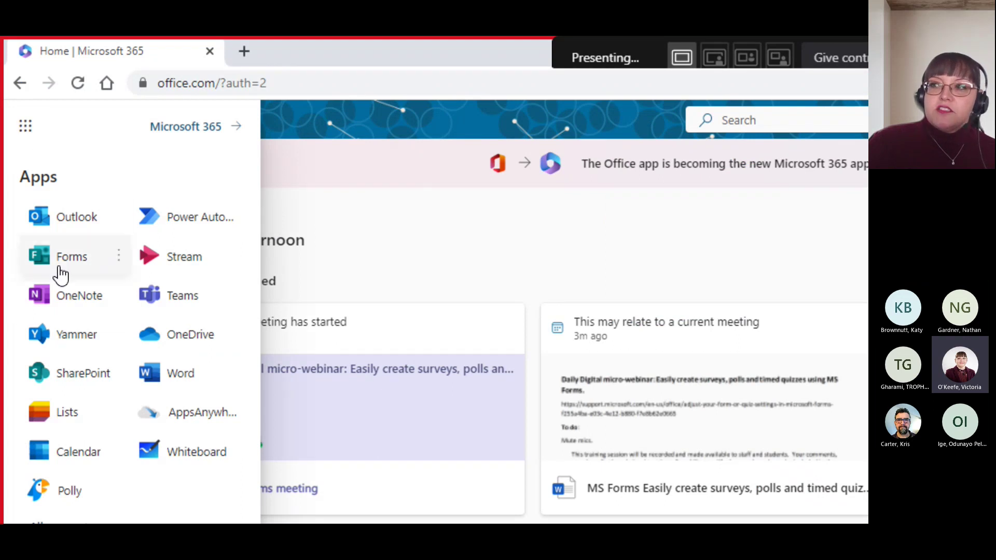
pyautogui.click(335, 204)
pyautogui.press('F11')
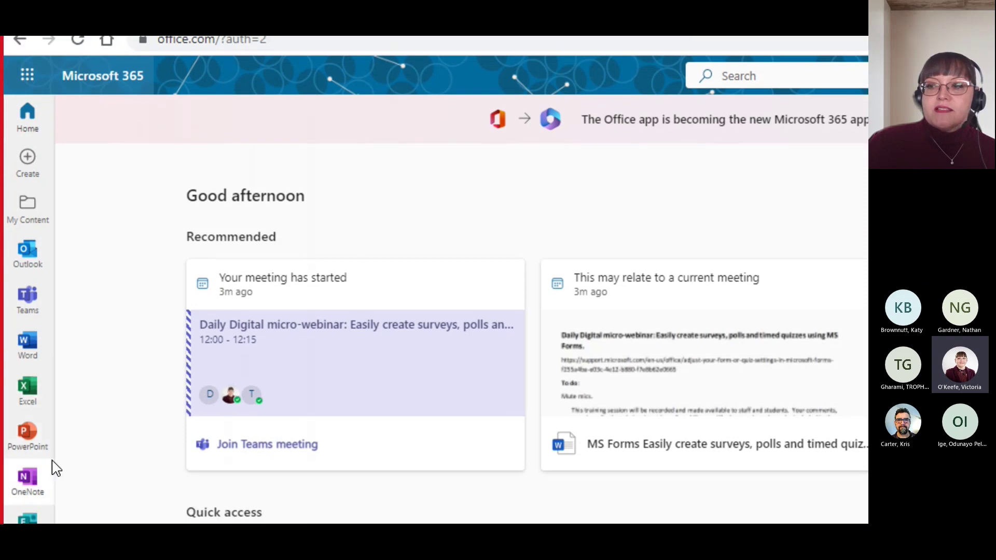
pyautogui.scroll(-2, 57, 469)
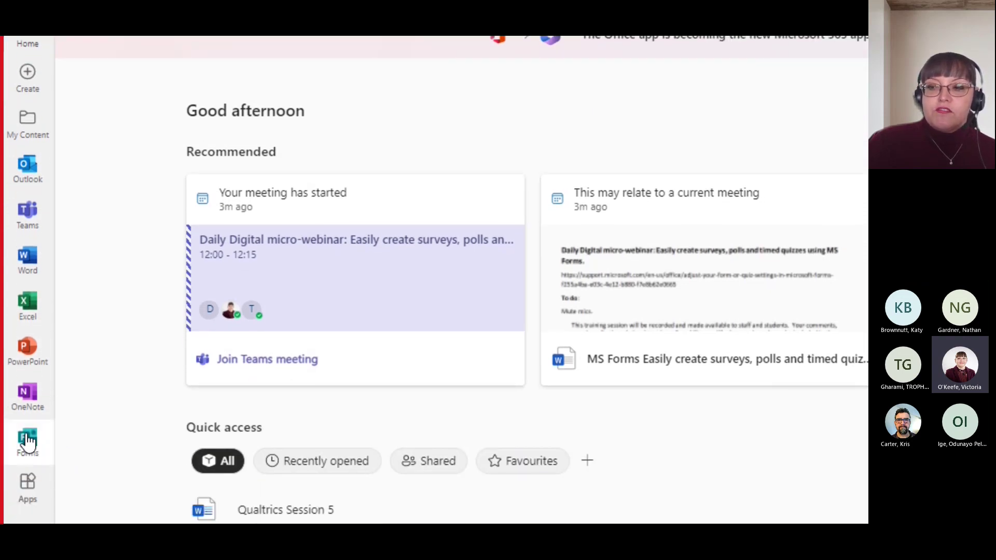
pyautogui.click(26, 441)
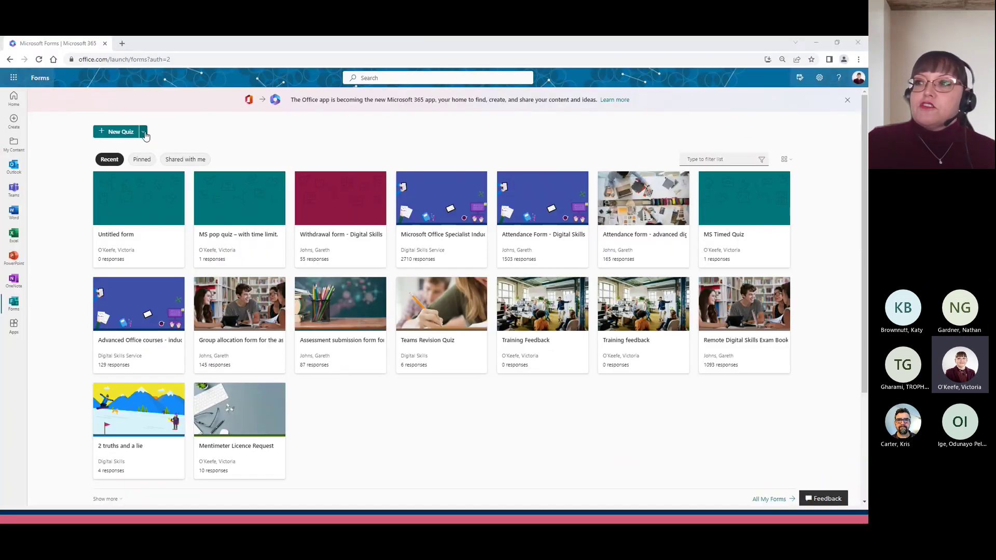
# Step: Create a new blank form and title it "Training Feedback"
pyautogui.click(151, 138)
pyautogui.click(135, 153)
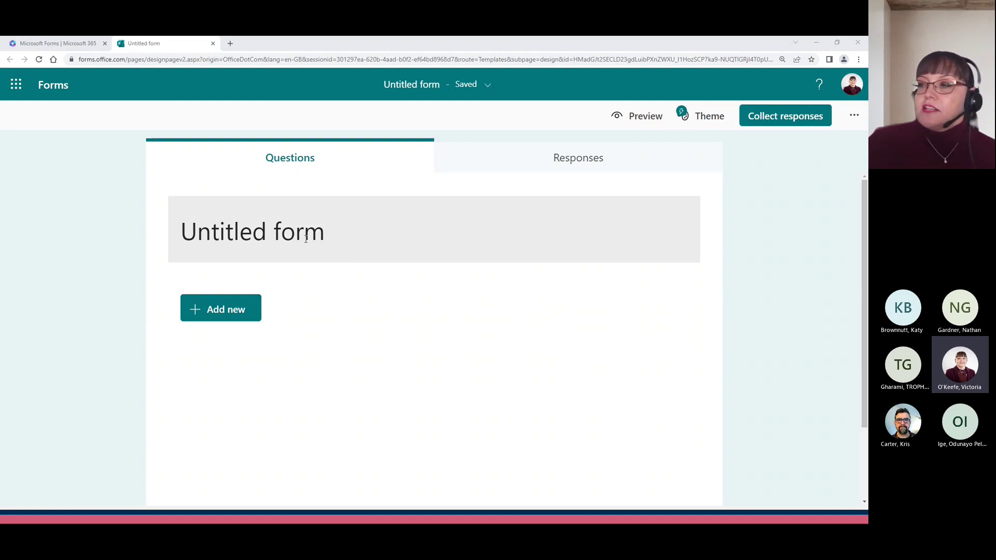
pyautogui.click(234, 240)
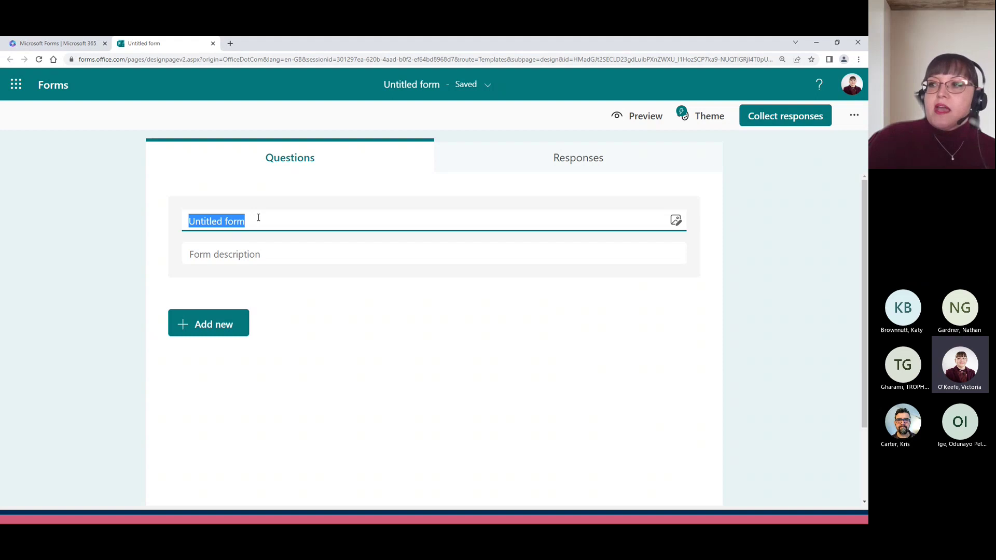
pyautogui.write('Training Feedback')
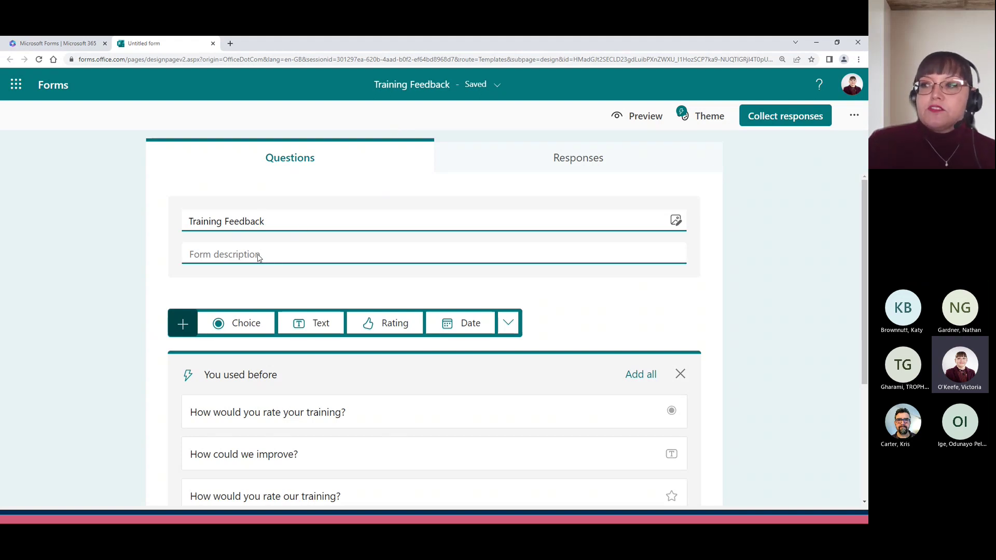
# Step: Add a choice question to the form with the text "What course did you attend?"
pyautogui.scroll(-1, 263, 322)
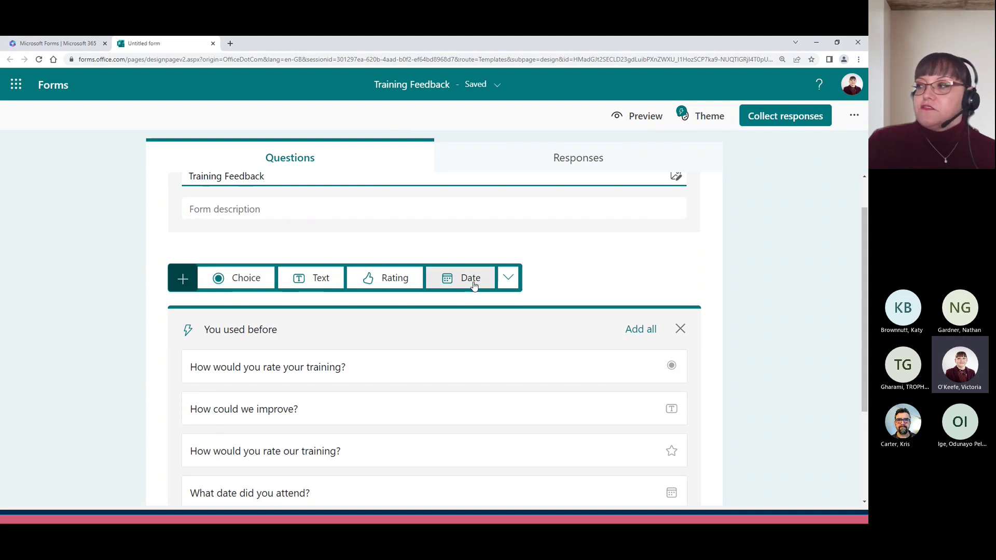
pyautogui.click(244, 281)
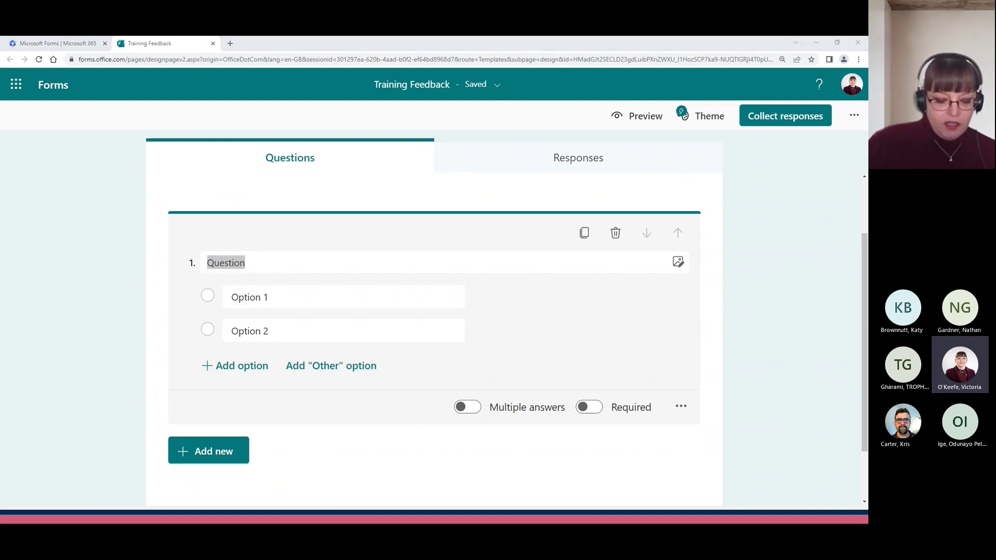
pyautogui.click(255, 263)
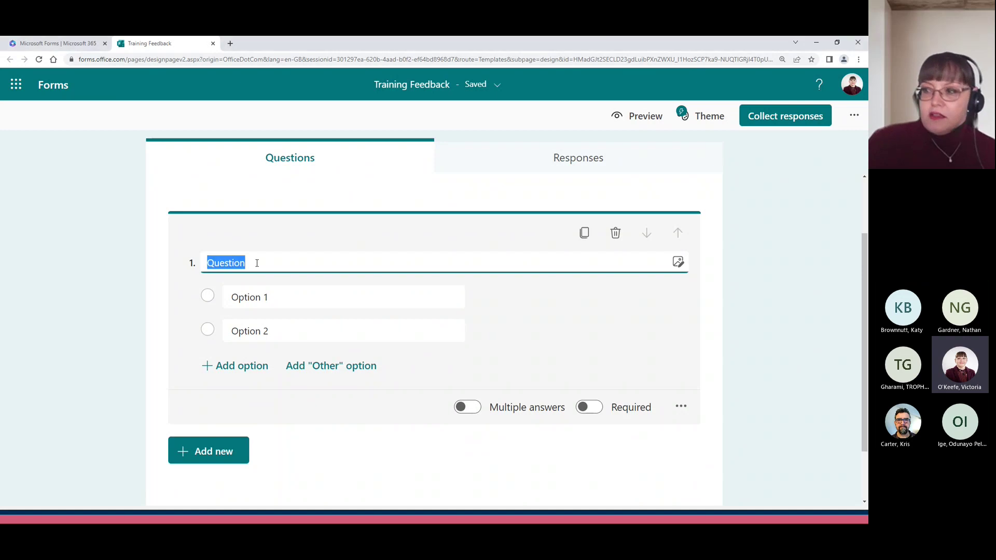
pyautogui.write('What course did you attend?')
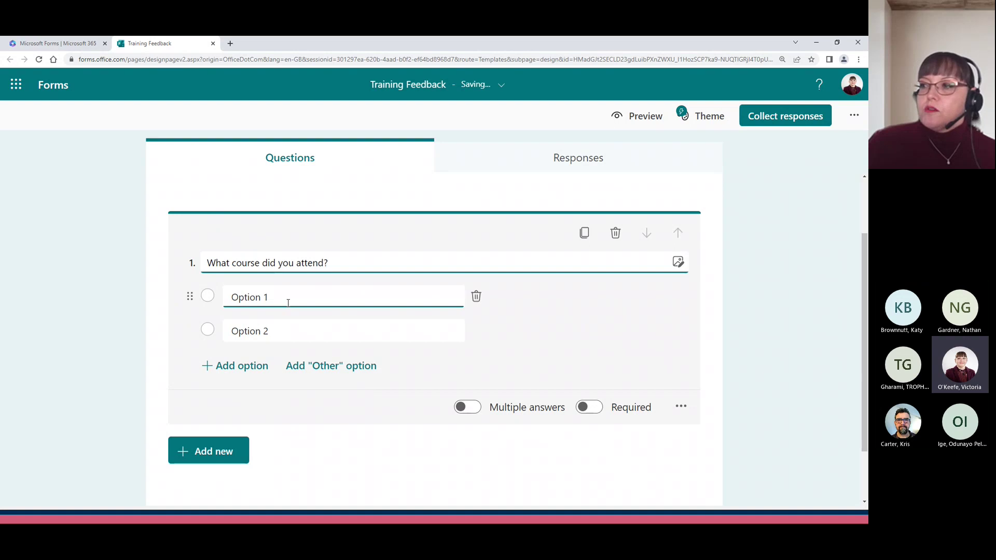
# Step: Fill in the course question's answer options as Excel, Word, PowerPoint and OneDrive, using the suggested options after Excel
pyautogui.click(283, 298)
pyautogui.write('Exc')
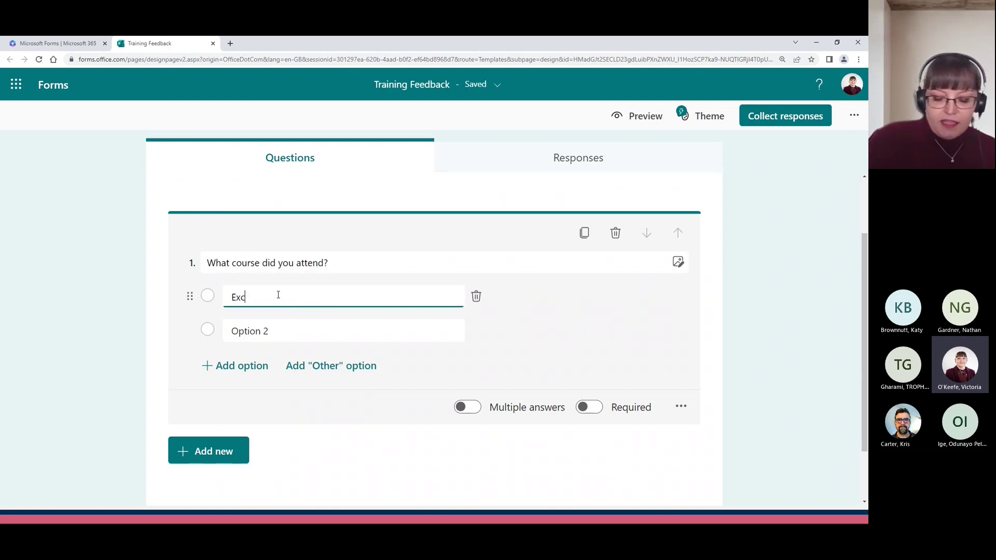
pyautogui.write('el')
pyautogui.click(259, 334)
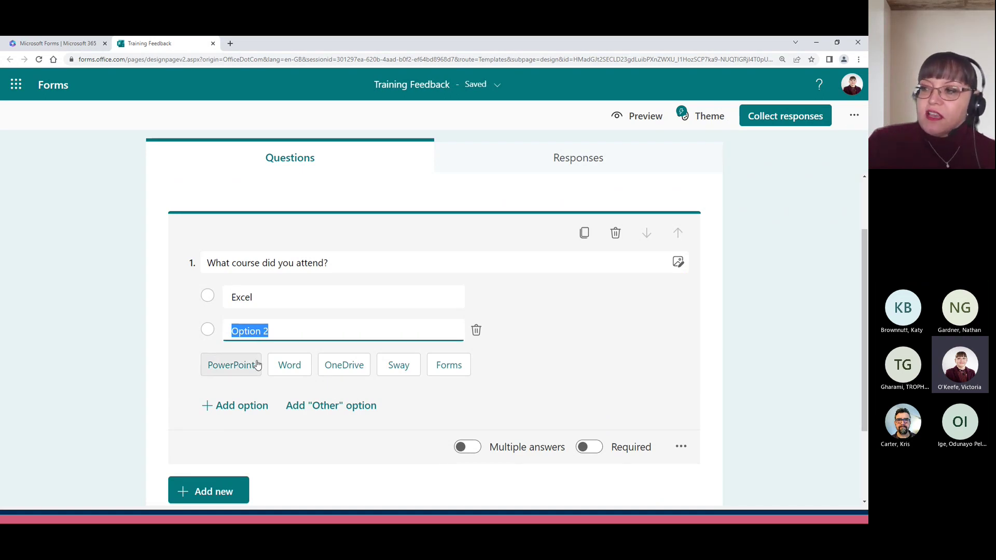
pyautogui.click(289, 365)
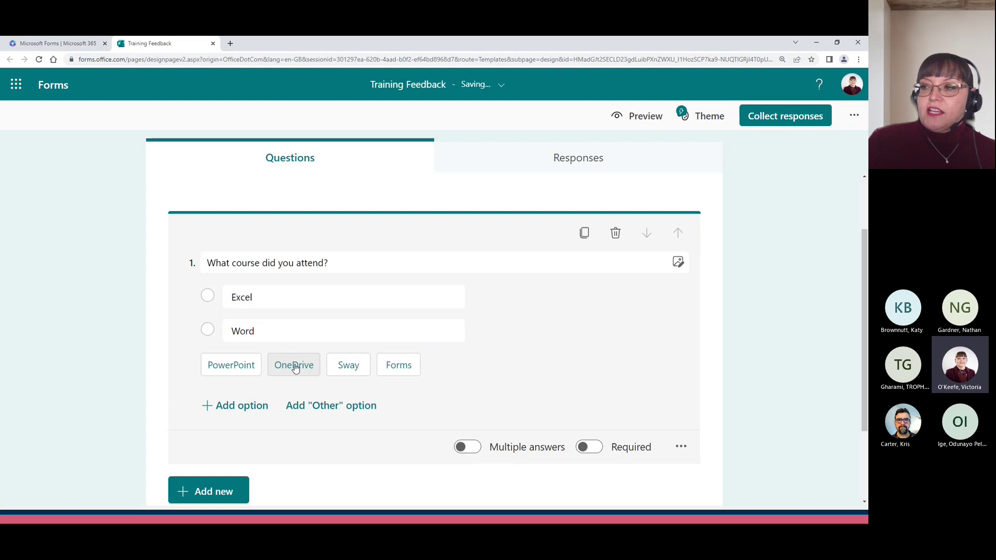
pyautogui.click(244, 369)
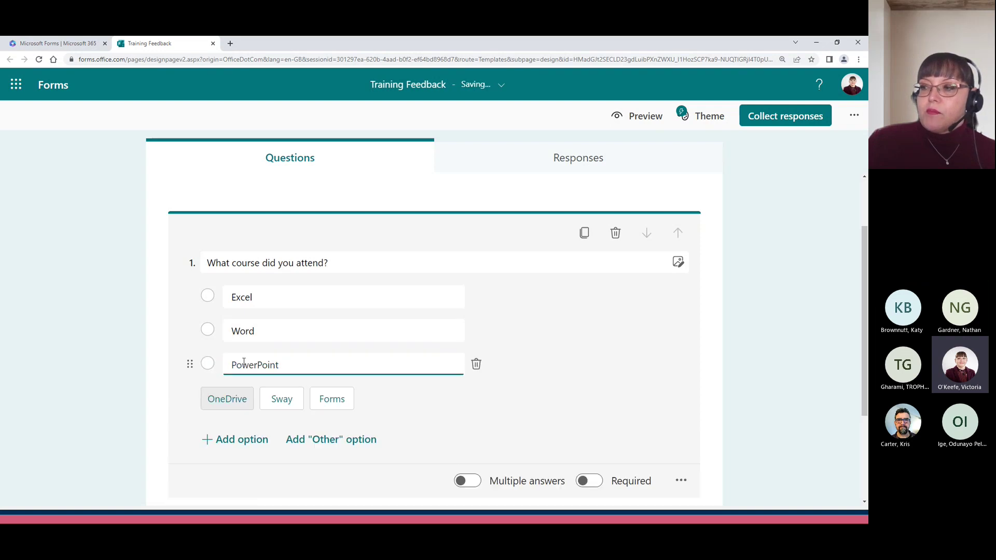
pyautogui.click(241, 397)
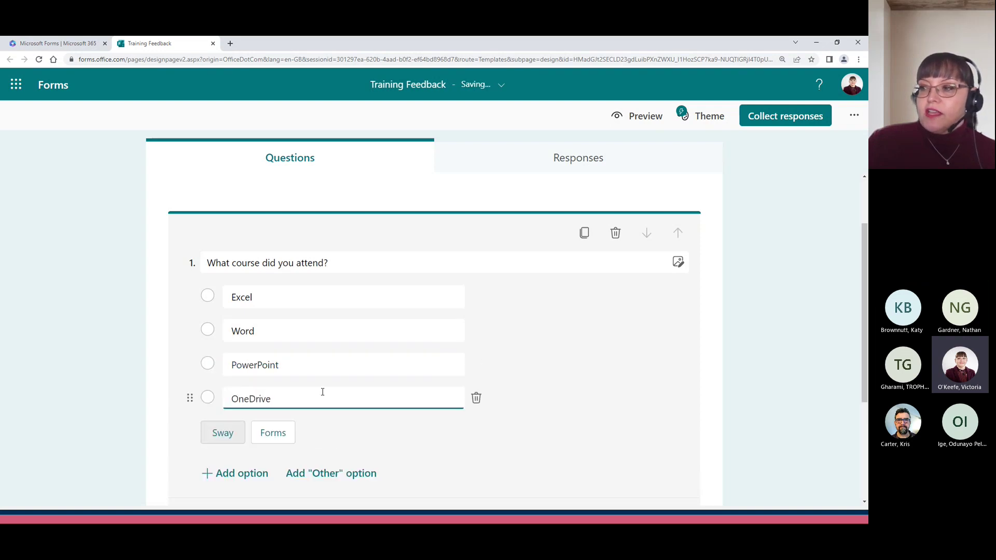
# Step: Add the suggested Sway option to the course question and delete it again
pyautogui.scroll(-2, 323, 393)
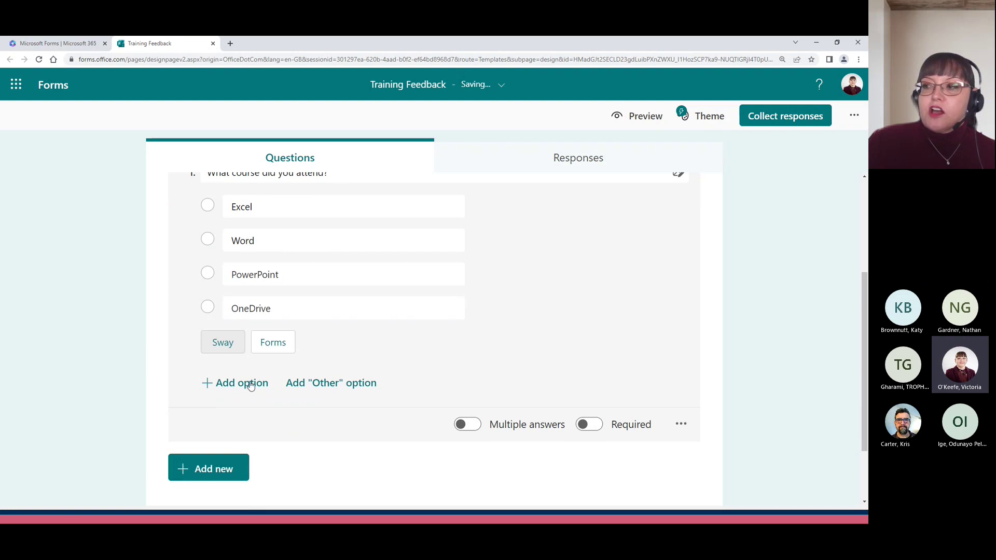
pyautogui.click(227, 345)
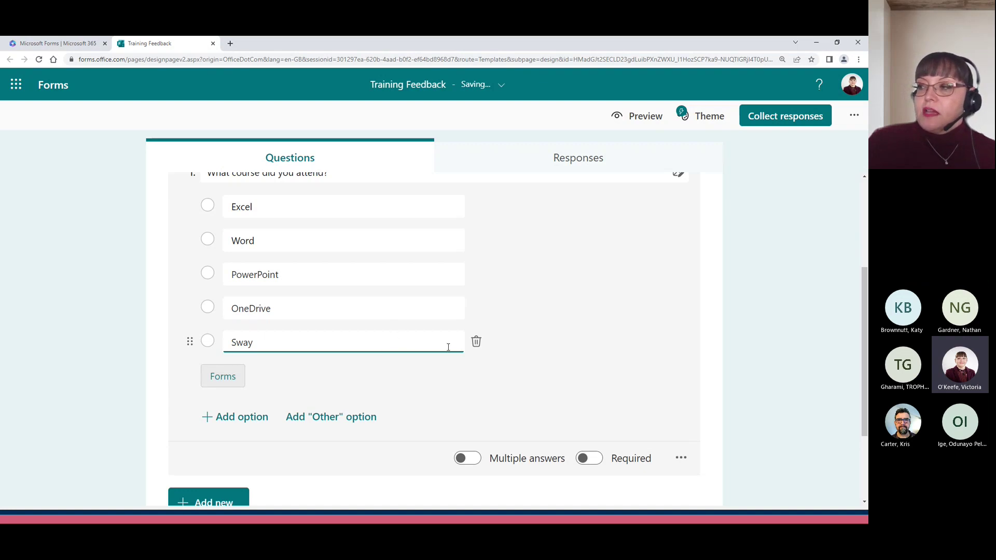
pyautogui.click(477, 342)
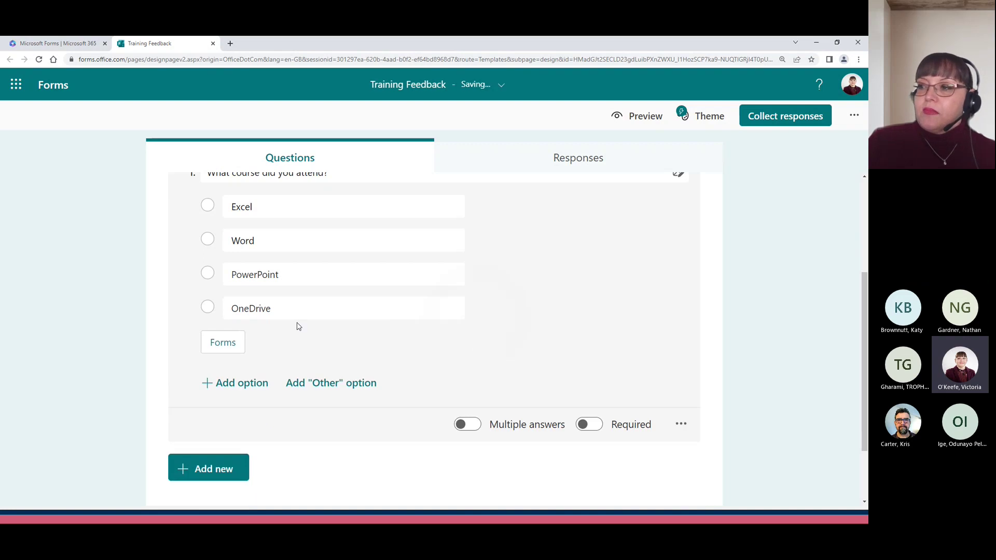
# Step: Try the multiple answers setting on the course question, switch it back off, and make the question required
pyautogui.scroll(1, 215, 210)
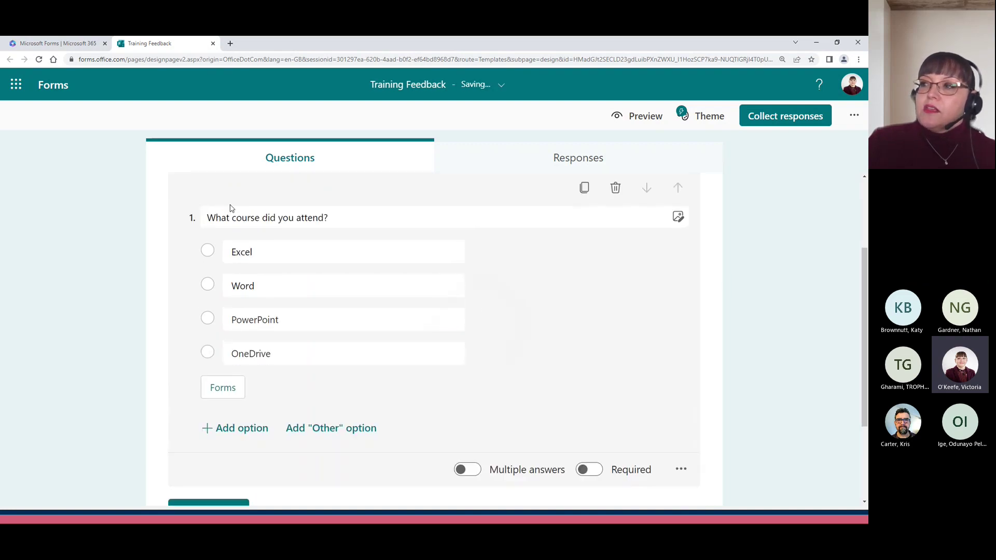
pyautogui.scroll(-2, 384, 389)
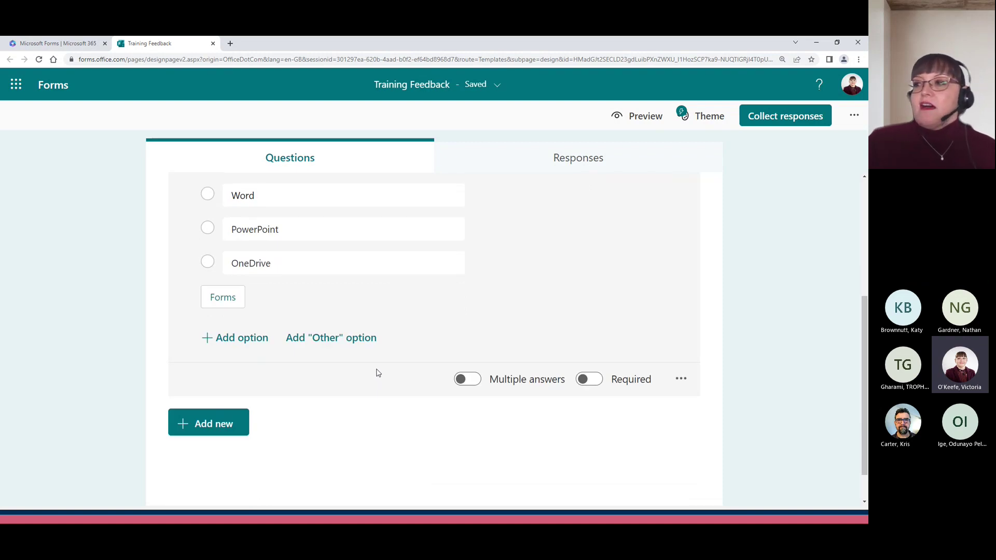
pyautogui.scroll(1, 299, 323)
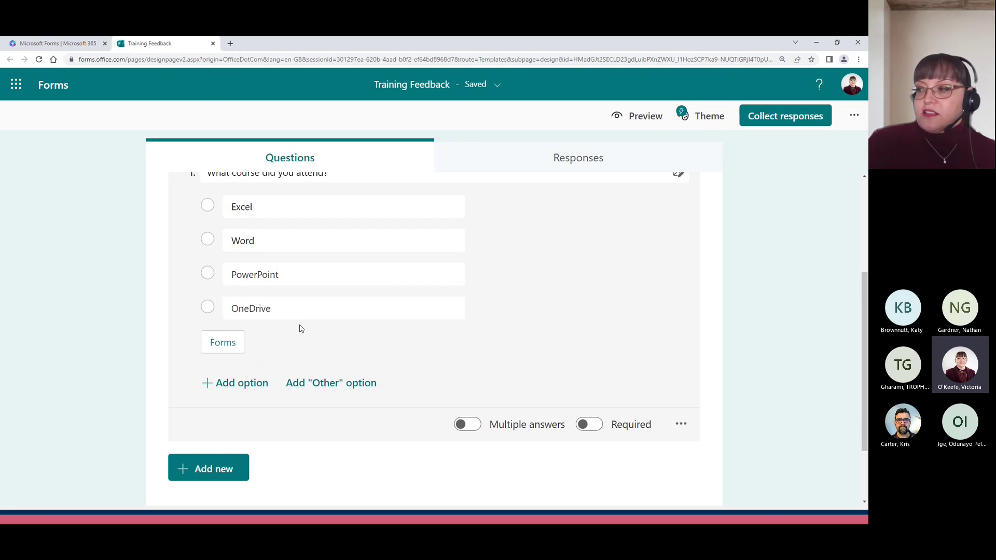
pyautogui.click(471, 426)
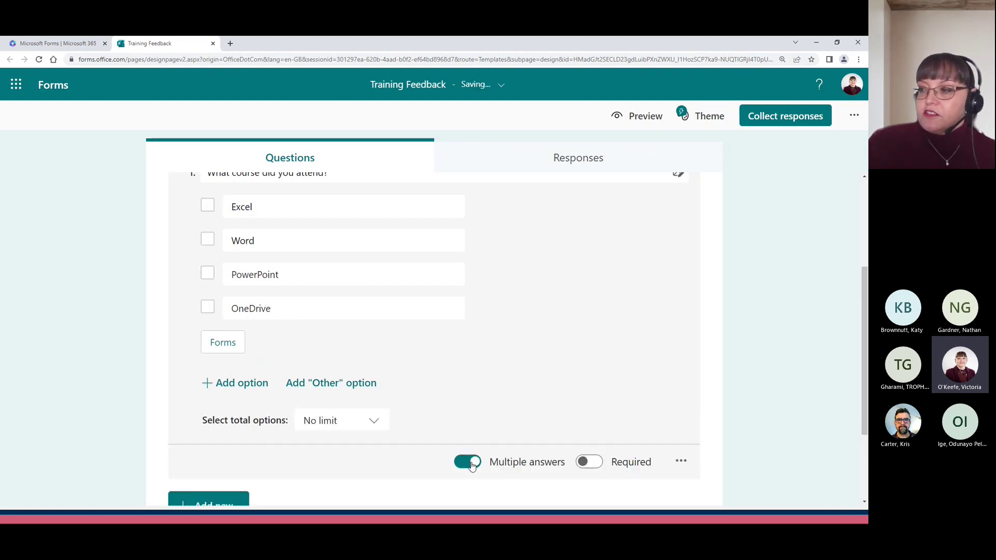
pyautogui.click(472, 462)
pyautogui.click(585, 429)
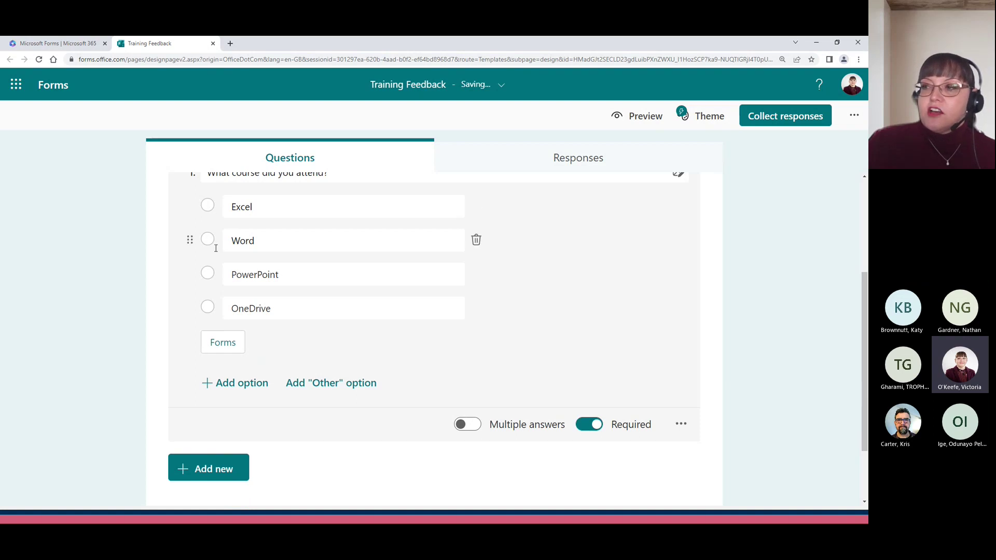
pyautogui.click(224, 278)
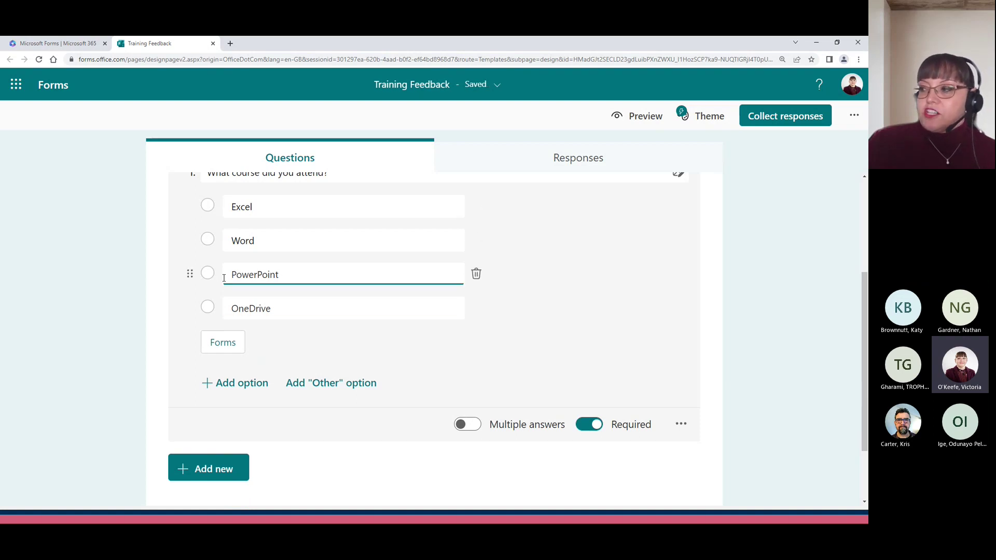
# Step: Add a text question "Do you have any feedback for us?" and switch its long answer setting on and back off
pyautogui.scroll(-2, 338, 287)
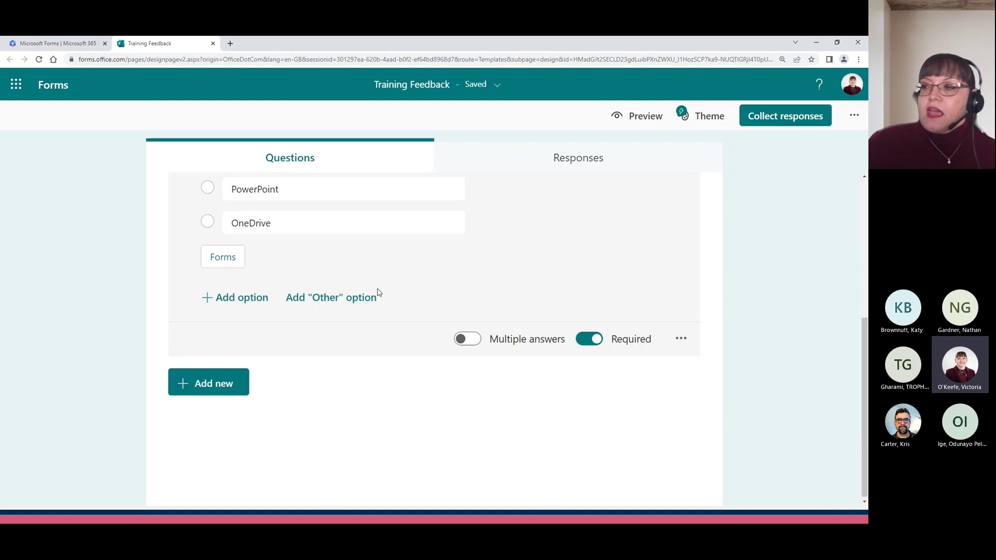
pyautogui.click(207, 380)
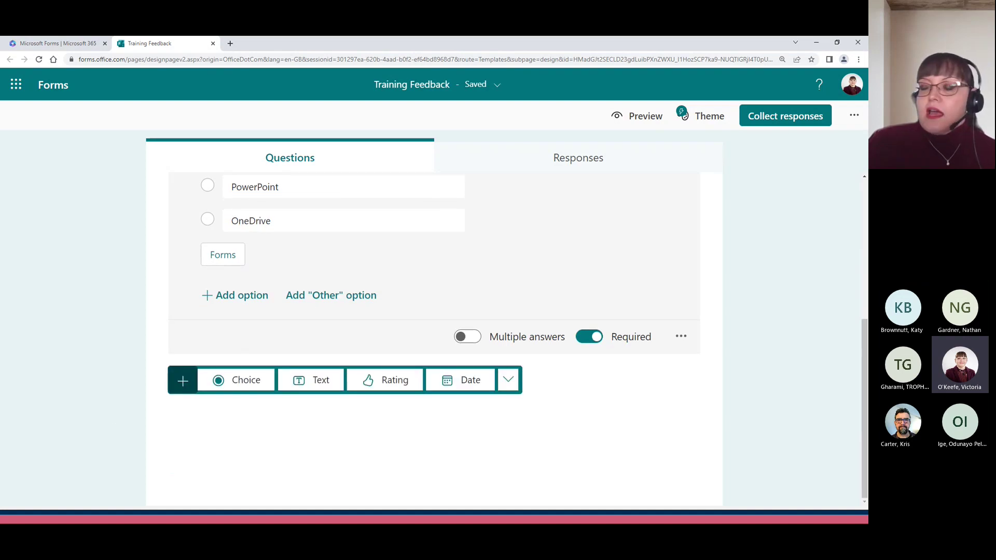
pyautogui.click(312, 387)
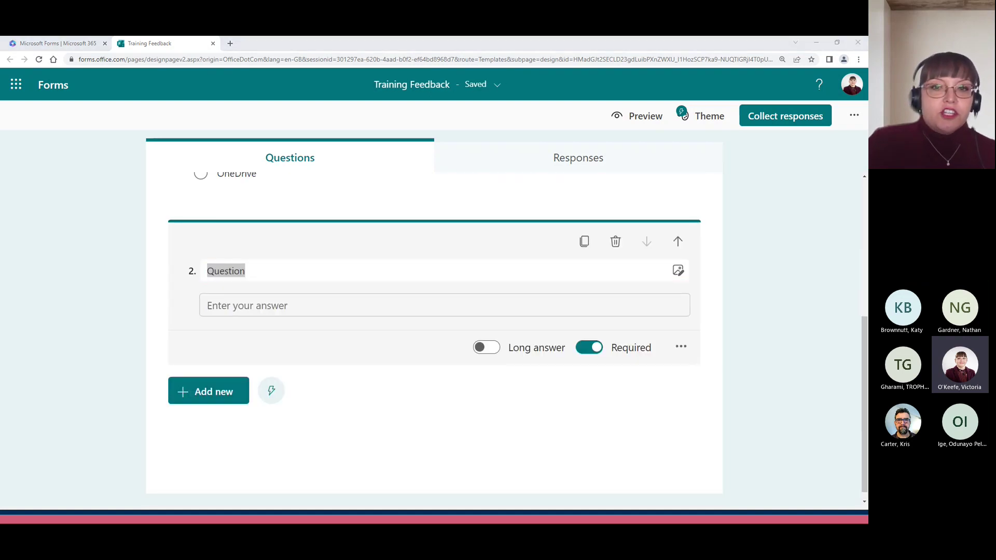
pyautogui.click(226, 270)
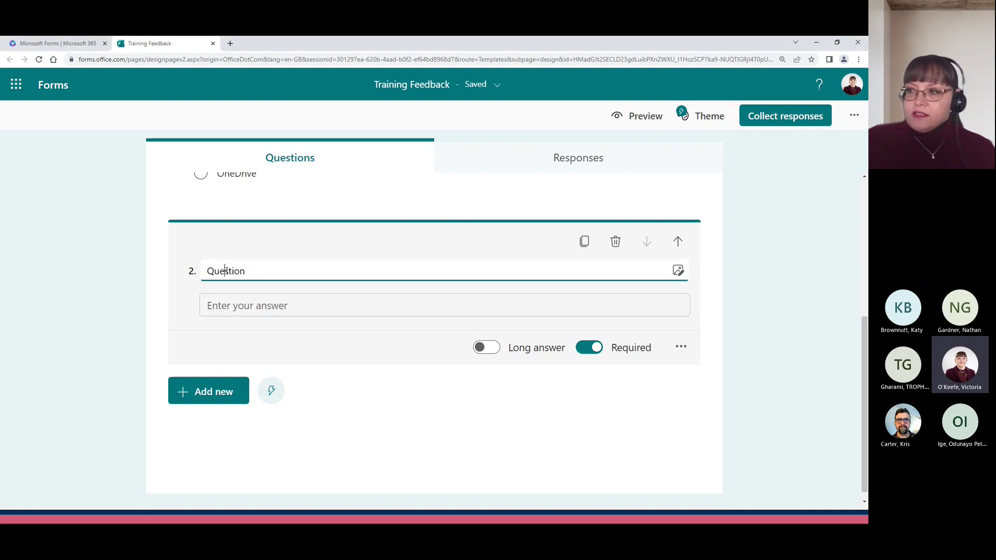
pyautogui.moveTo(277, 271); pyautogui.dragTo(190, 270)
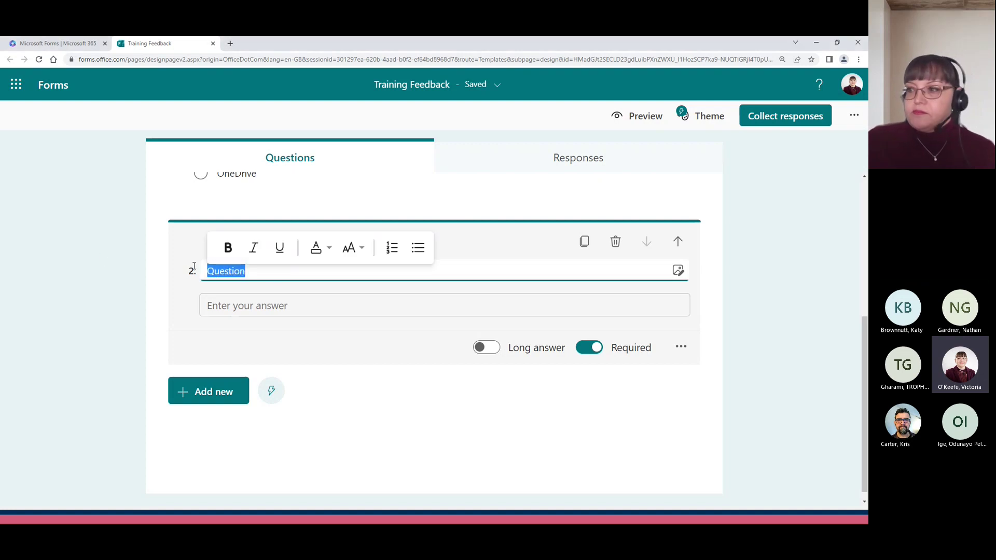
pyautogui.write('Do you have any feedback for us?')
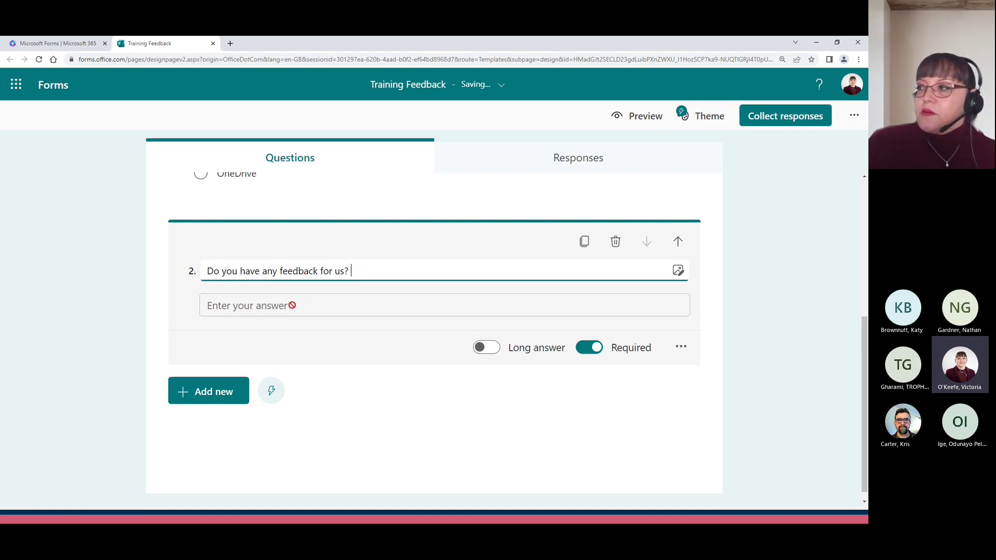
pyautogui.click(483, 347)
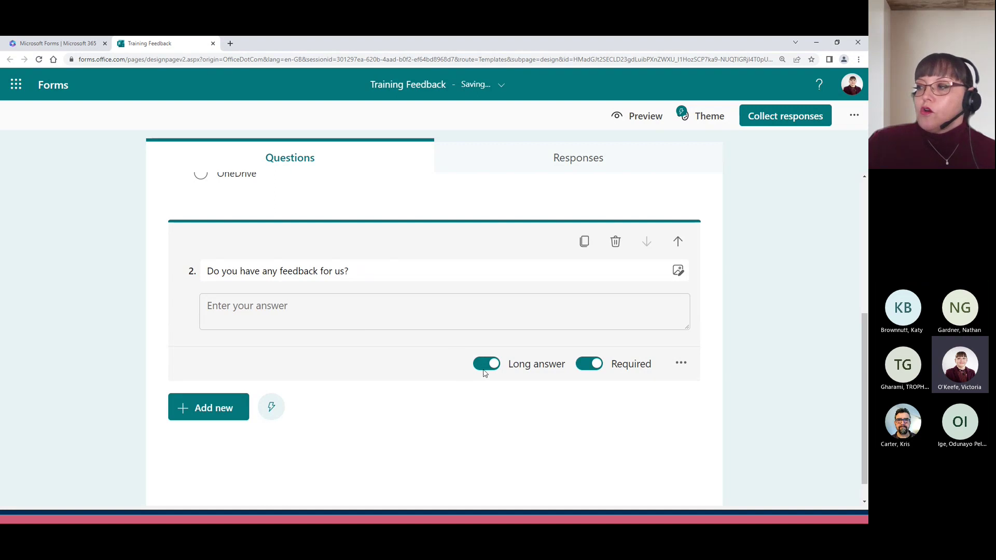
pyautogui.click(486, 364)
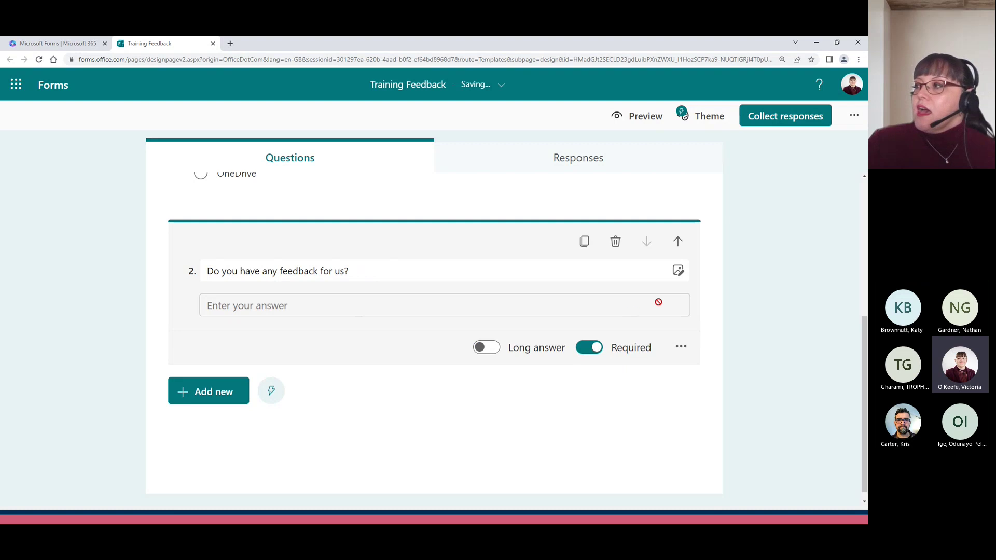
# Step: Open the media options for the feedback question
pyautogui.click(677, 271)
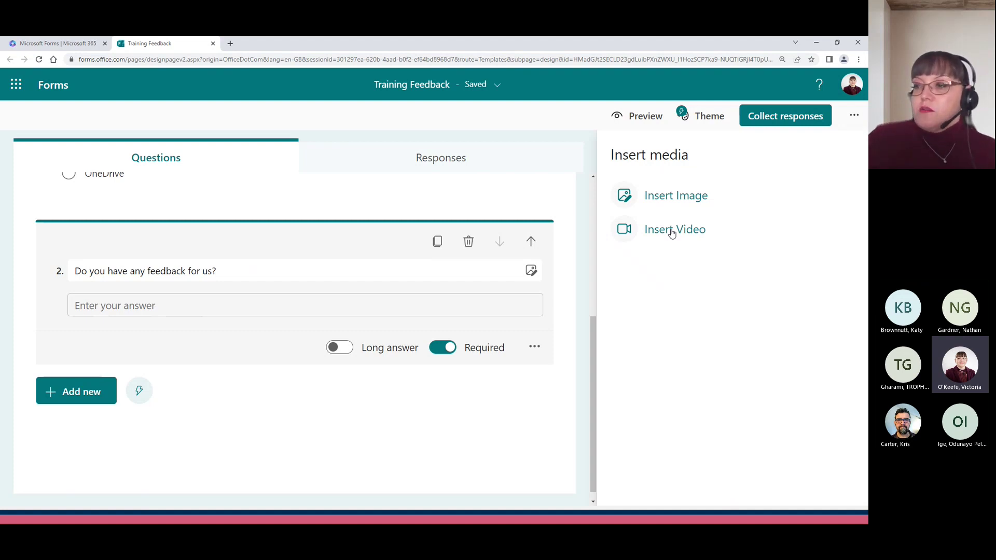
# Step: Add a rating question reading "Please rate the training you attended."
pyautogui.click(104, 394)
pyautogui.scroll(-2, 366, 410)
pyautogui.click(396, 410)
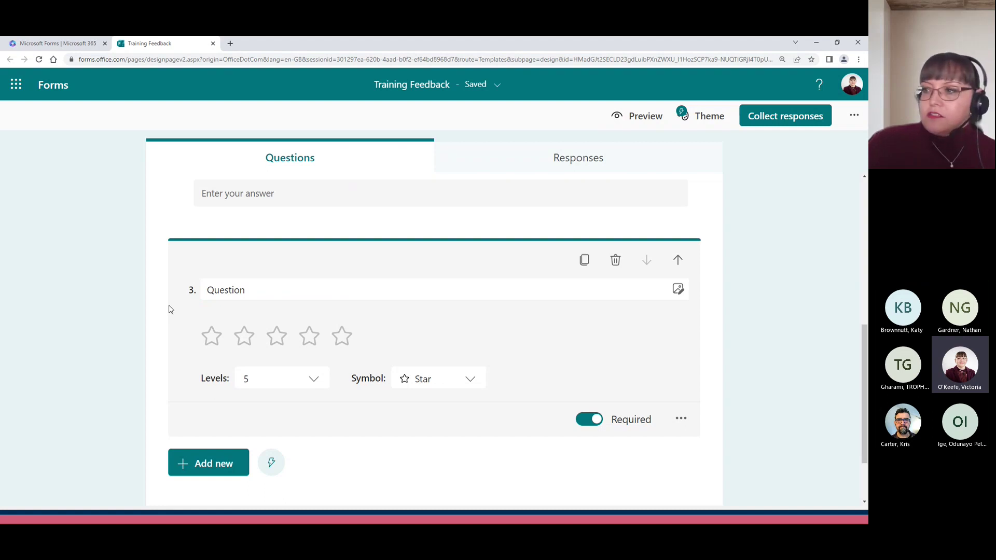
pyautogui.click(239, 295)
pyautogui.write('Plea')
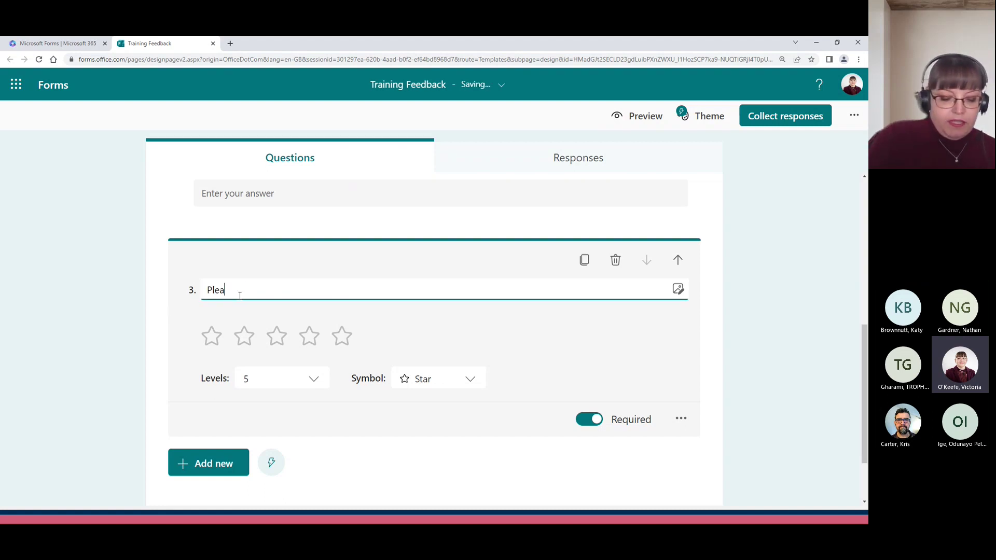
pyautogui.write('se rate the trai')
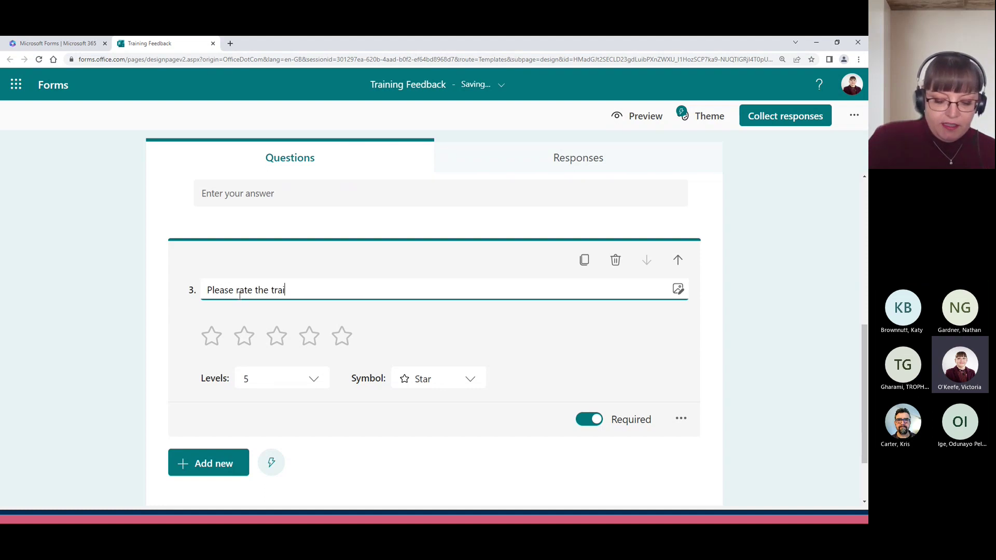
pyautogui.write('nin you attended.')
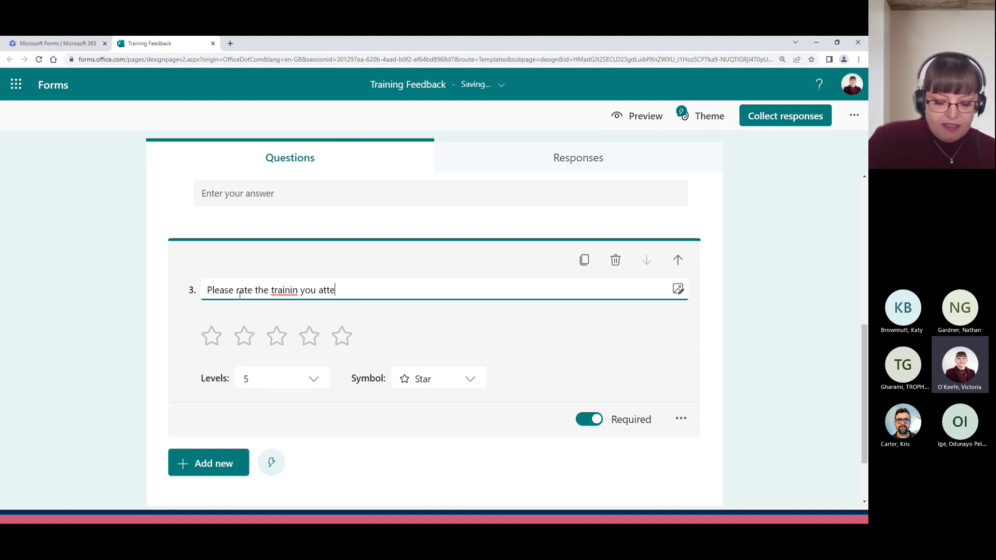
pyautogui.click(298, 293)
pyautogui.write('g')
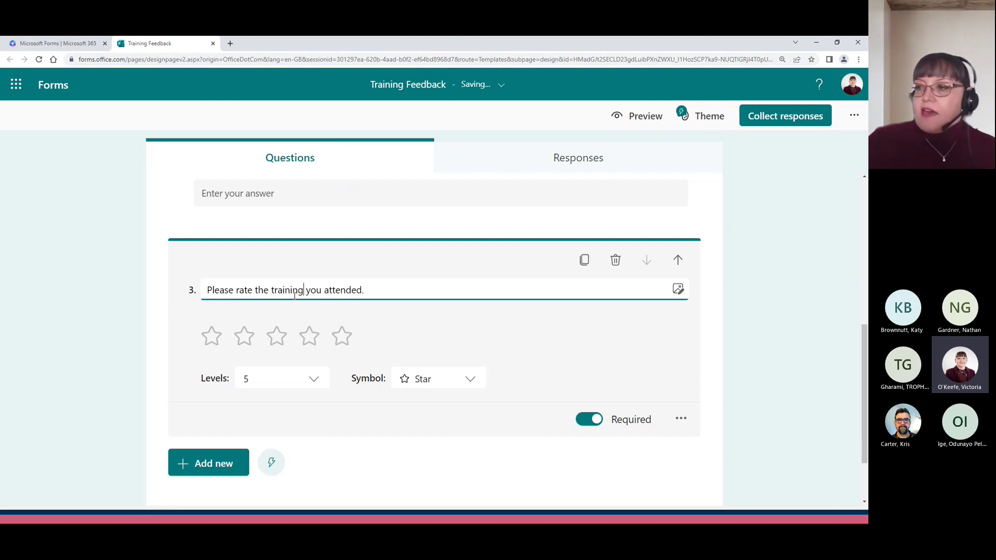
# Step: Look through the rating question's level and symbol choices, keeping 5 levels and the Star symbol
pyautogui.click(315, 378)
pyautogui.scroll(-2, 311, 449)
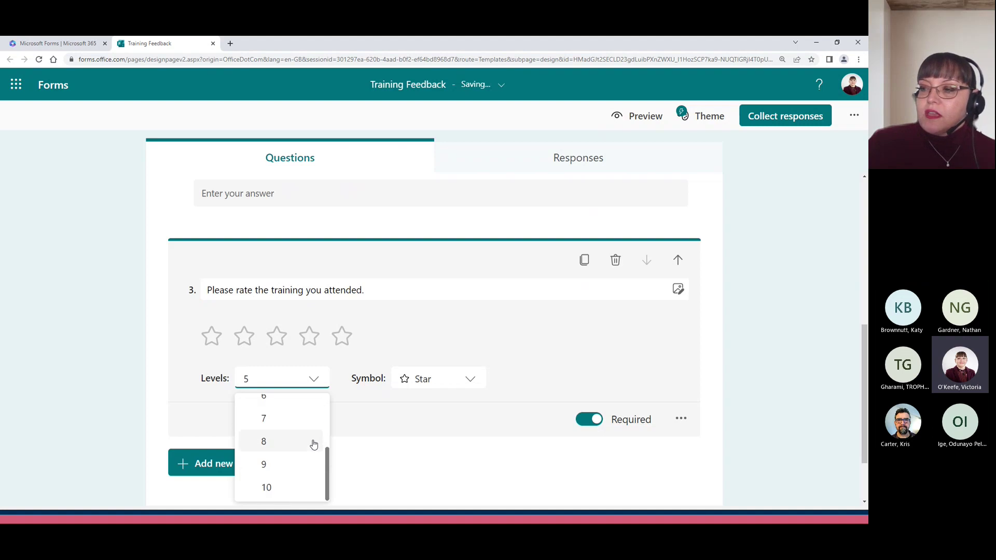
pyautogui.scroll(1, 312, 449)
pyautogui.click(279, 445)
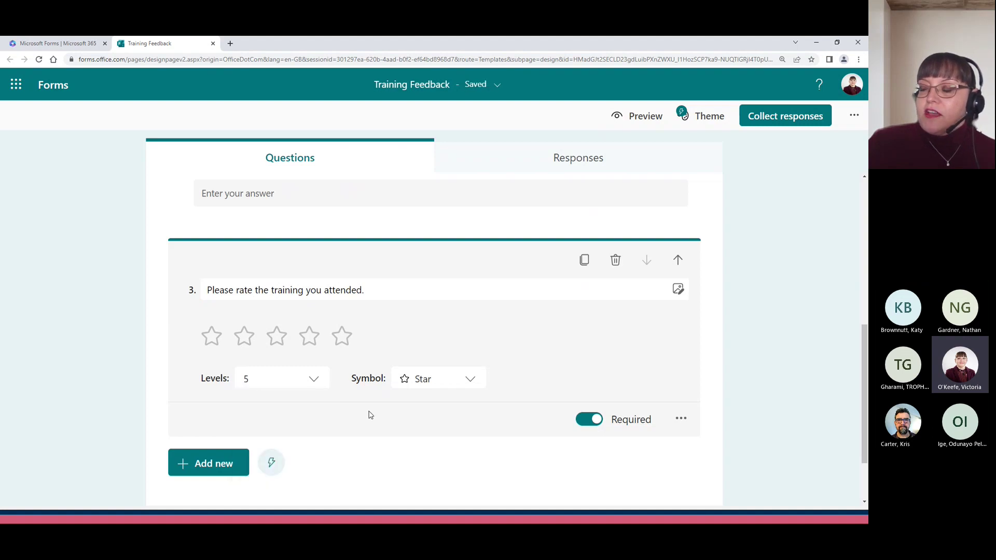
pyautogui.click(474, 380)
pyautogui.scroll(-2, 467, 410)
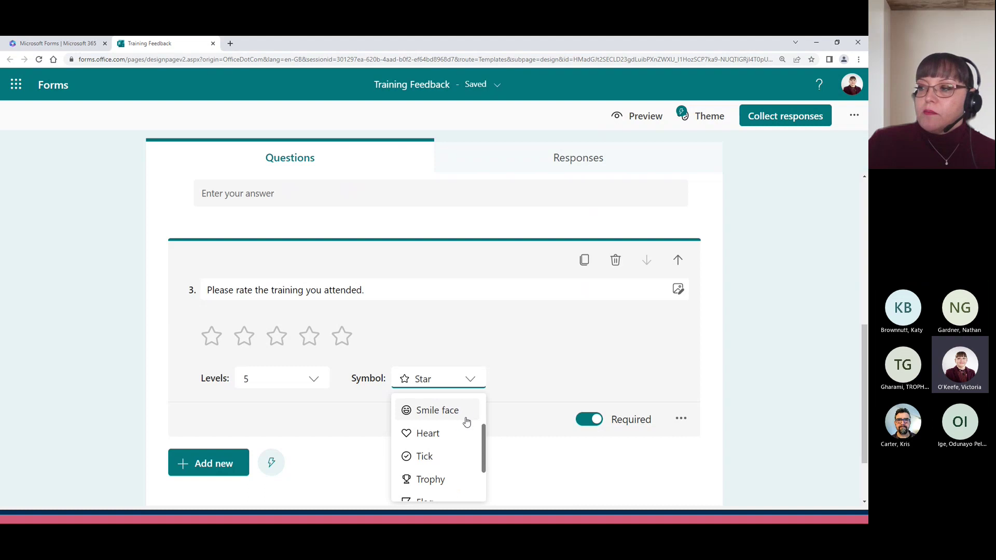
pyautogui.scroll(-2, 449, 439)
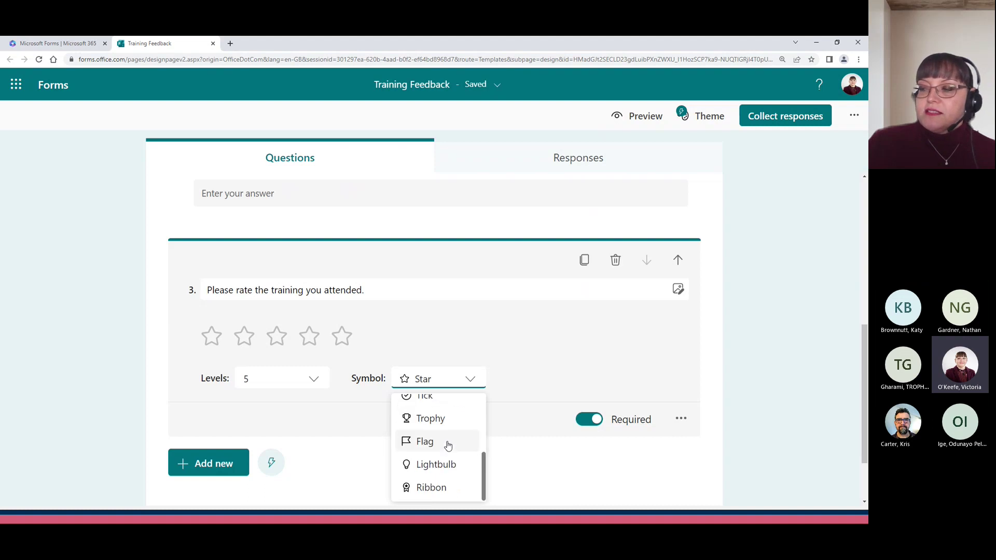
pyautogui.scroll(4, 445, 470)
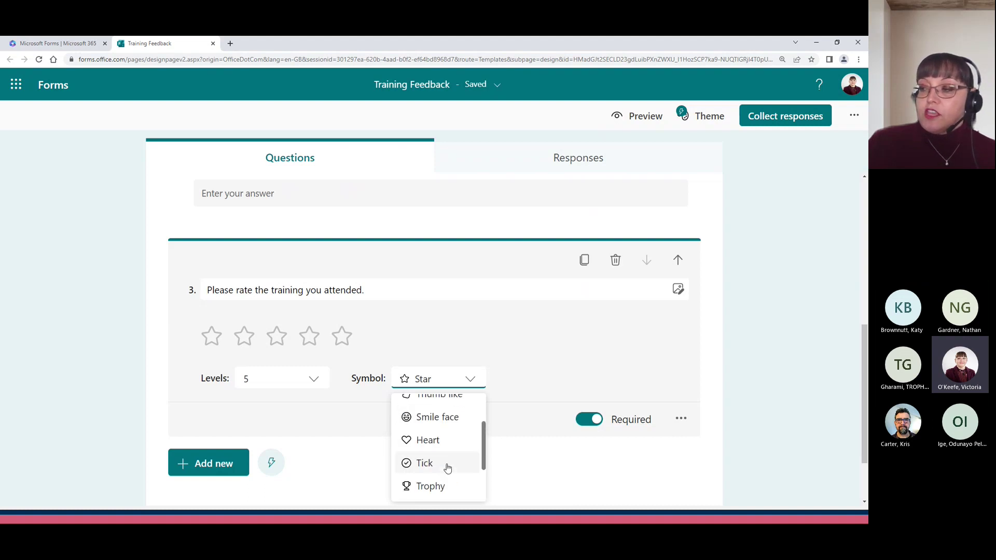
pyautogui.click(448, 427)
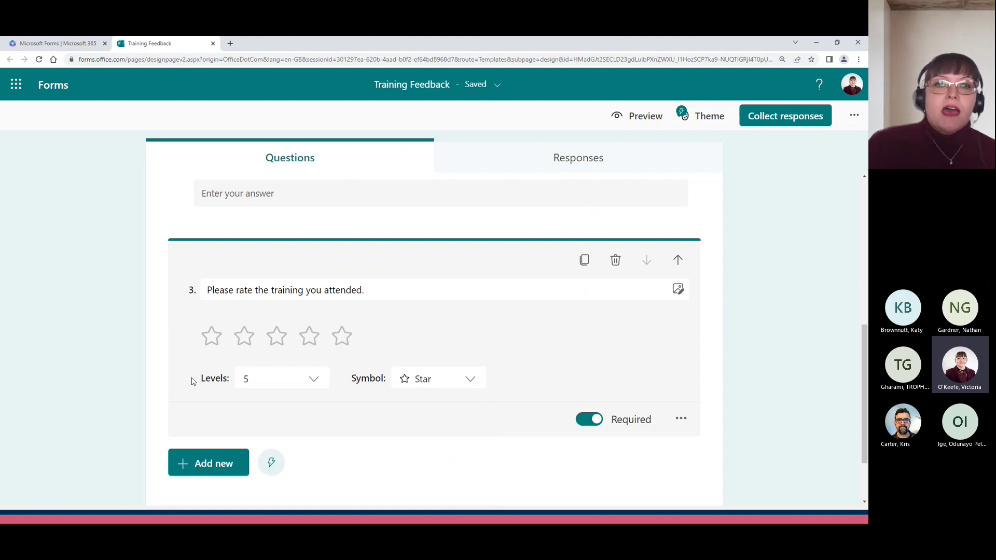
# Step: Browse the form themes, try the office meeting theme idea, and apply the orange one with the calendar
pyautogui.scroll(-2, 488, 350)
pyautogui.scroll(5, 477, 349)
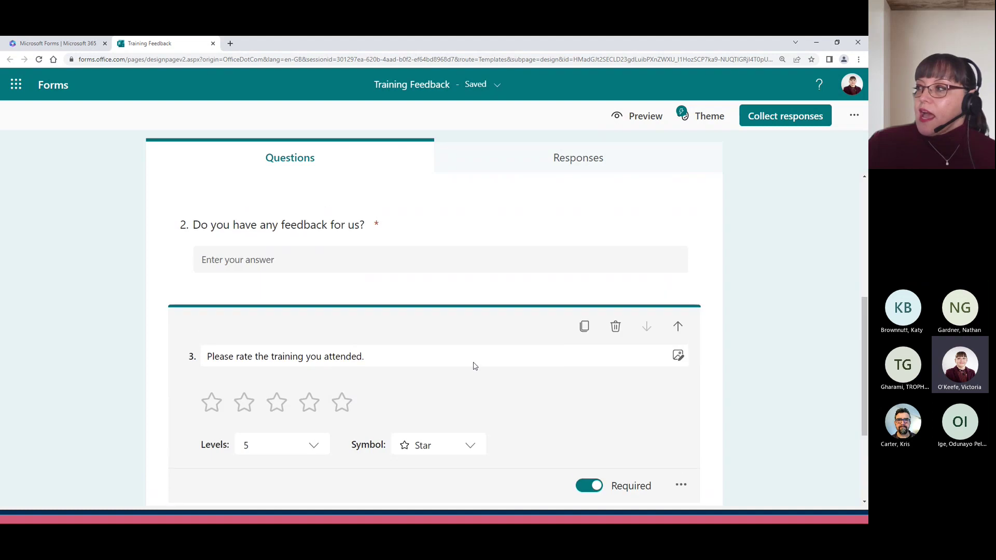
pyautogui.scroll(3, 467, 374)
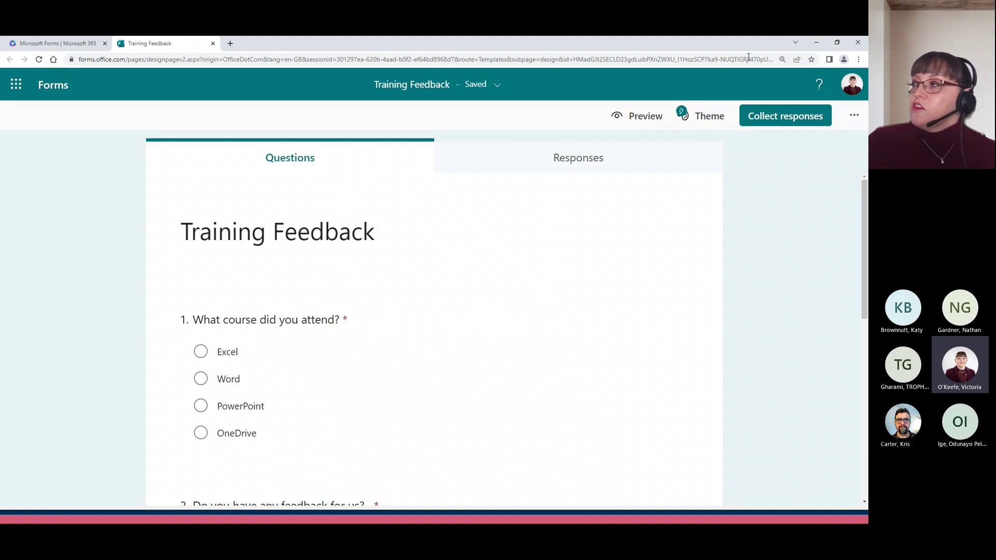
pyautogui.click(703, 118)
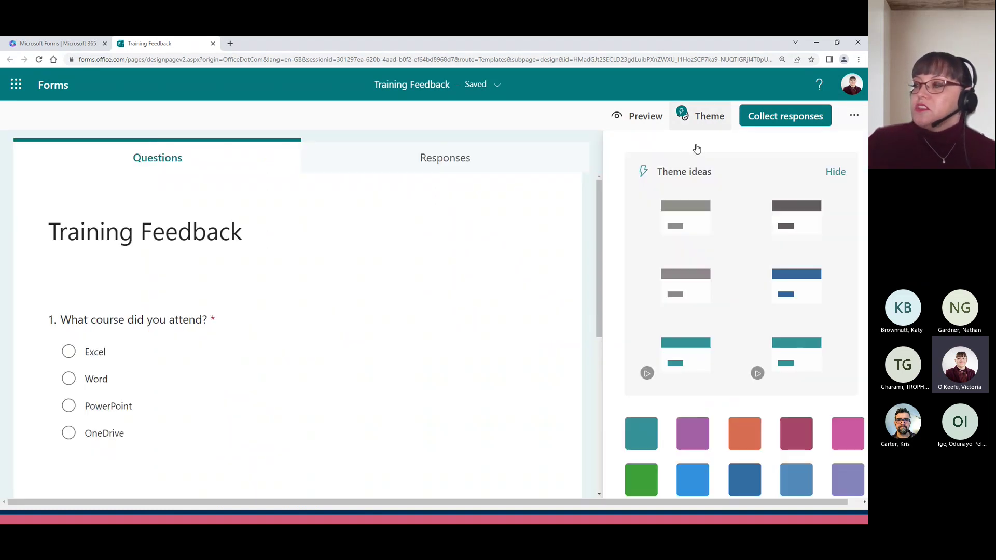
pyautogui.scroll(-2, 663, 332)
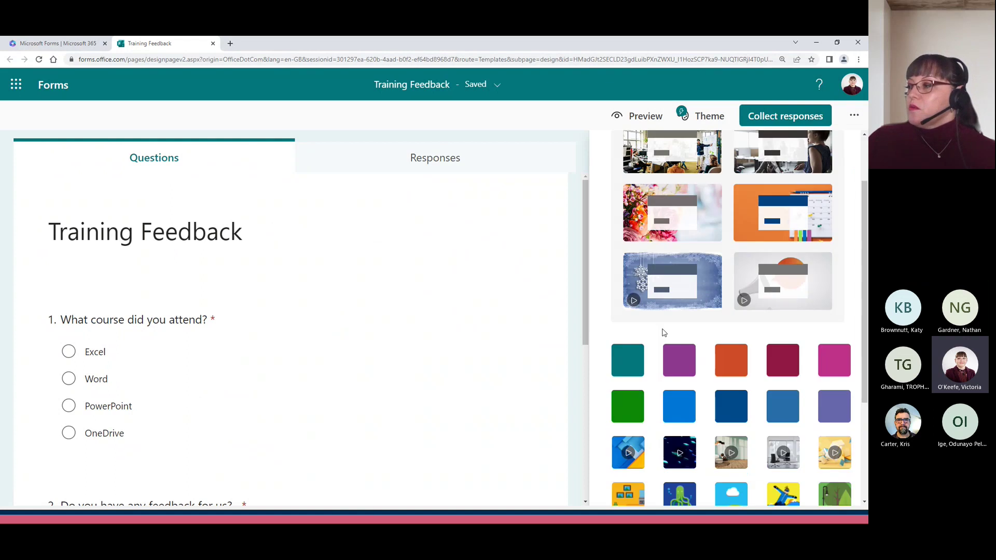
pyautogui.scroll(-4, 662, 332)
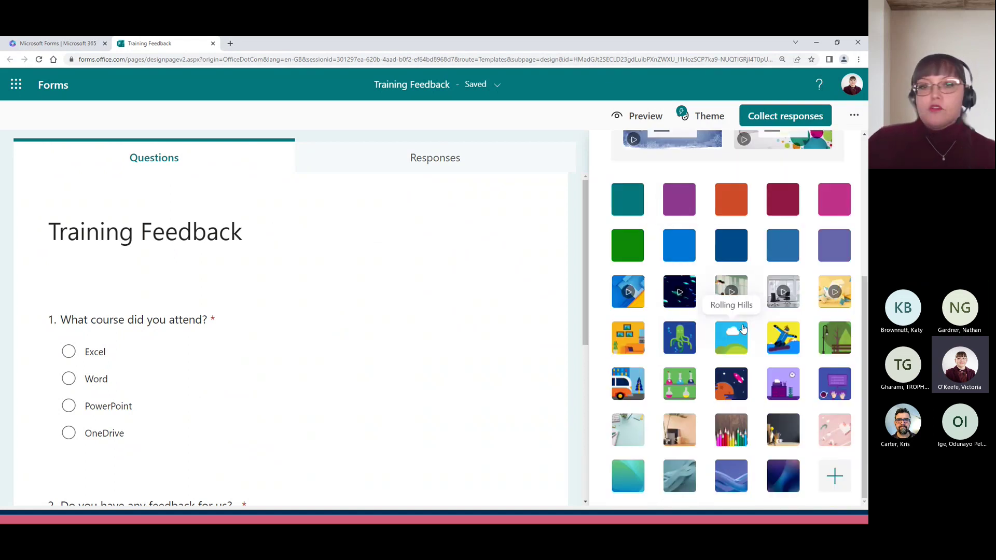
pyautogui.scroll(5, 743, 329)
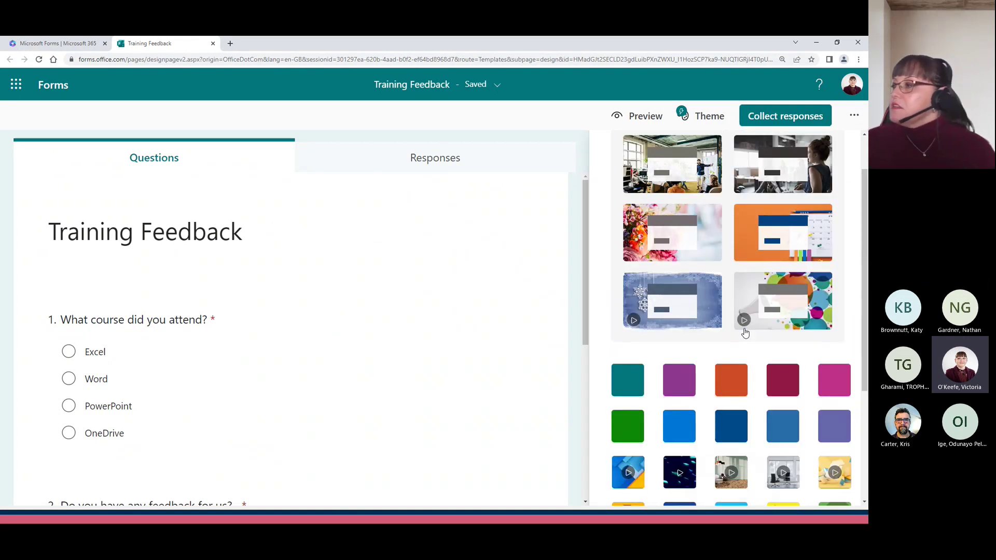
pyautogui.scroll(2, 745, 332)
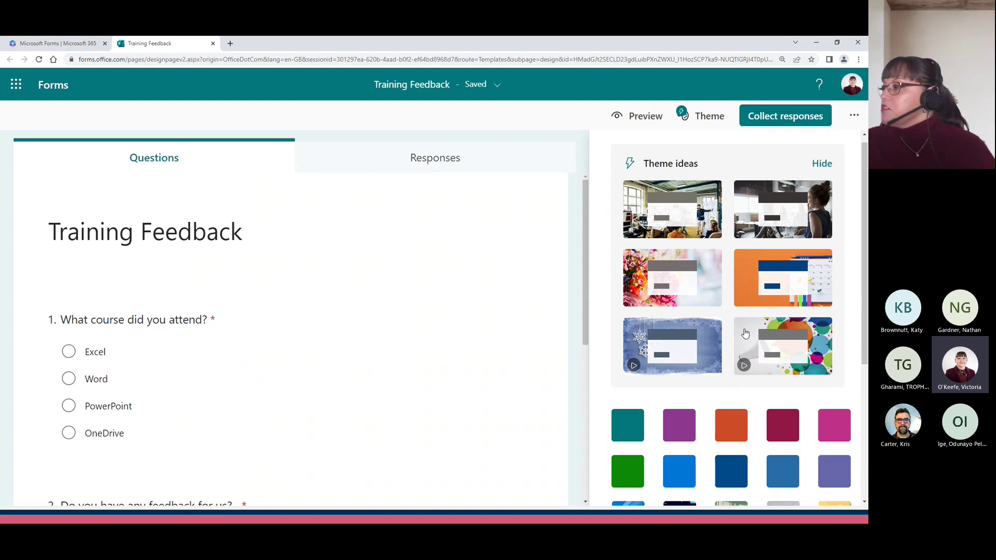
pyautogui.click(718, 244)
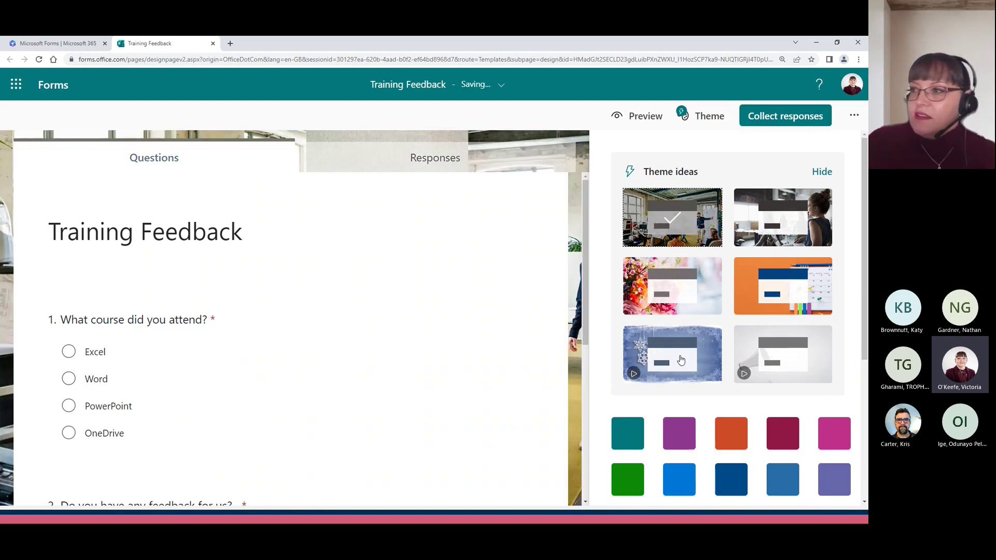
pyautogui.click(736, 309)
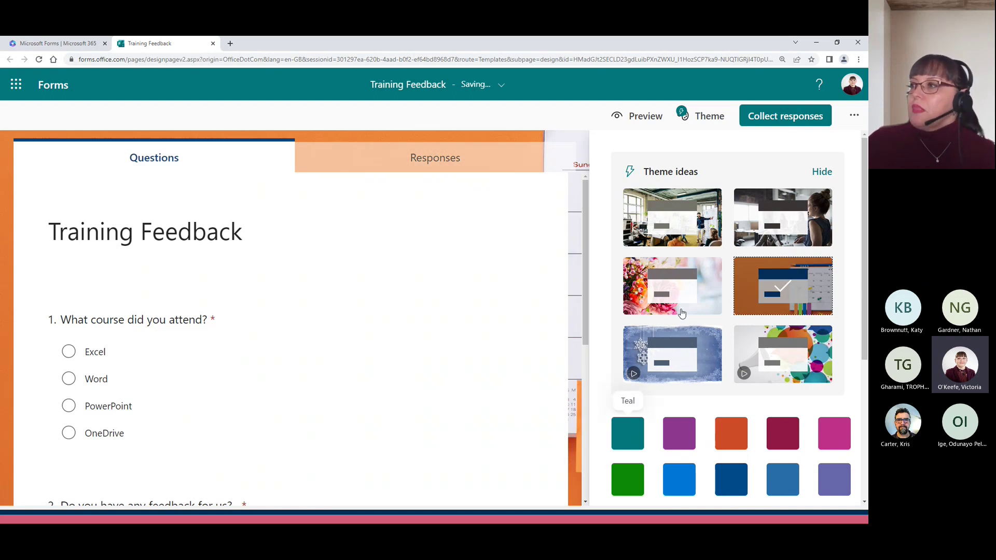
# Step: Preview the form as shown on a computer, answering OneDrive for the course and three stars for the rating
pyautogui.click(637, 116)
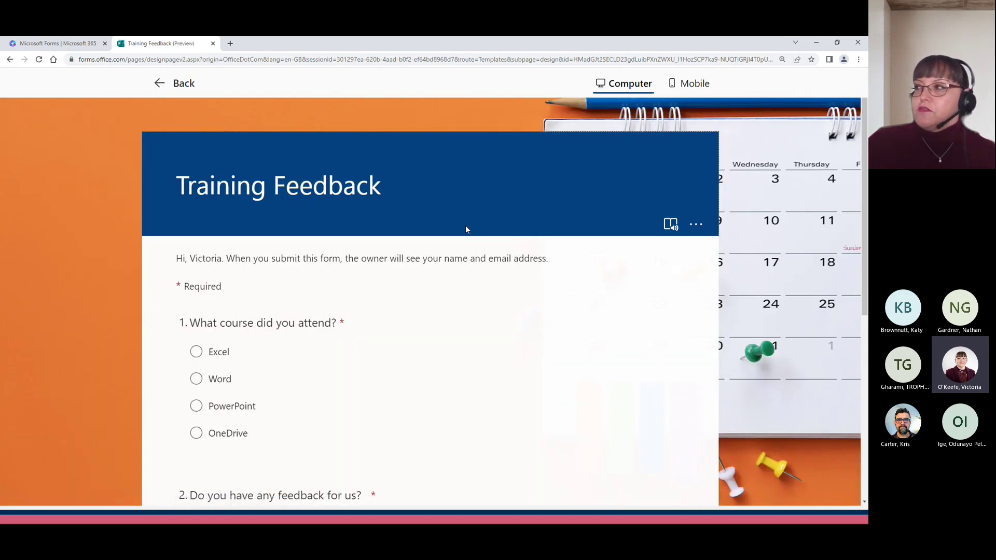
pyautogui.scroll(-2, 419, 455)
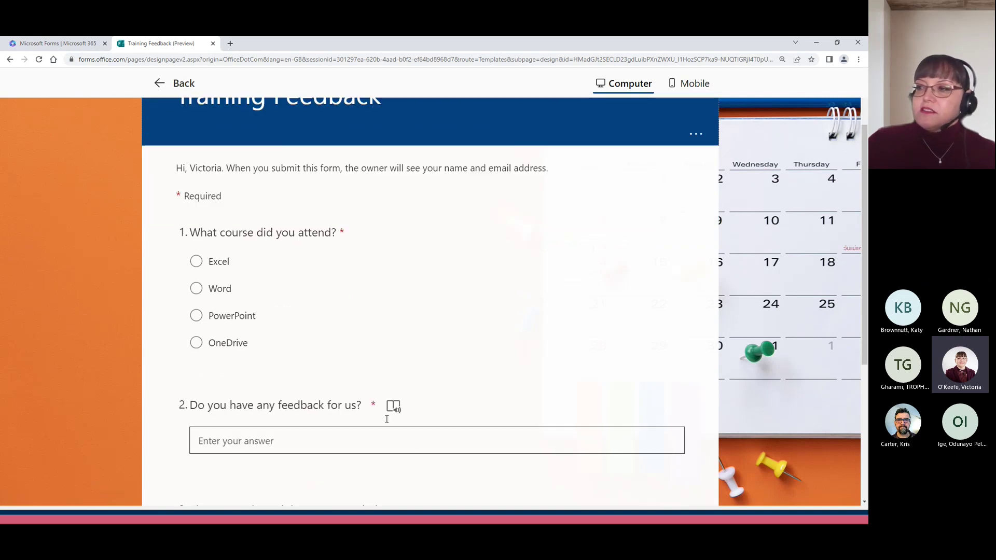
pyautogui.click(220, 349)
pyautogui.scroll(-3, 424, 369)
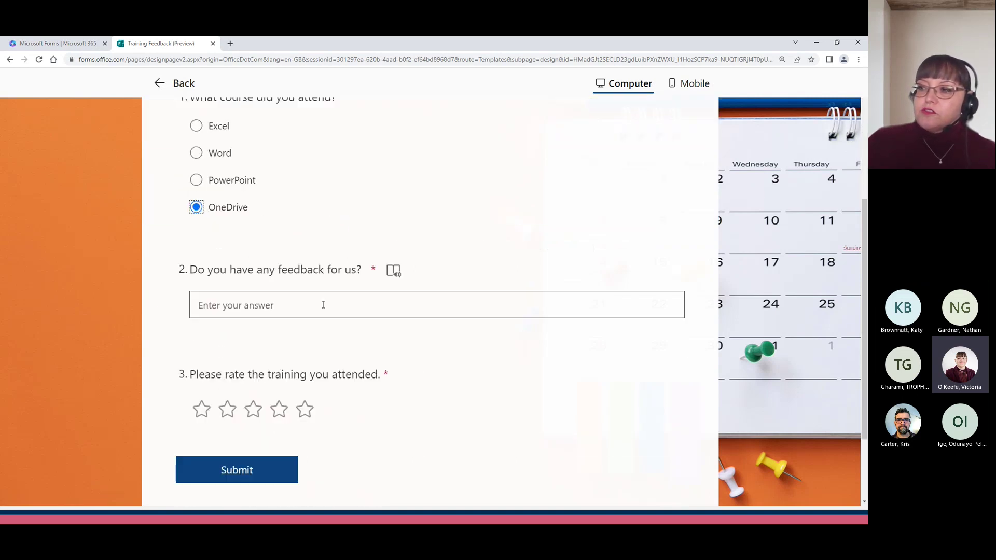
pyautogui.click(254, 410)
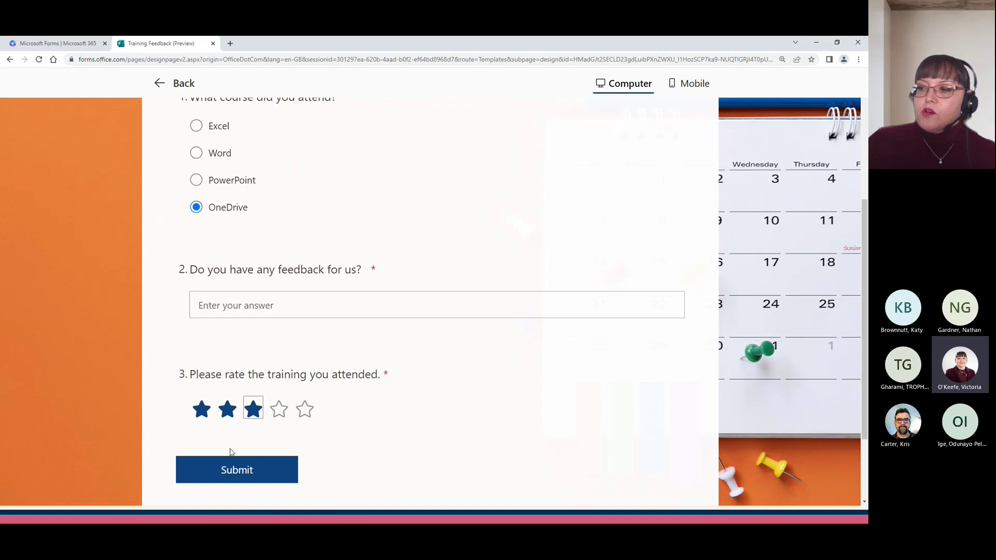
pyautogui.scroll(3, 575, 335)
pyautogui.scroll(1, 574, 336)
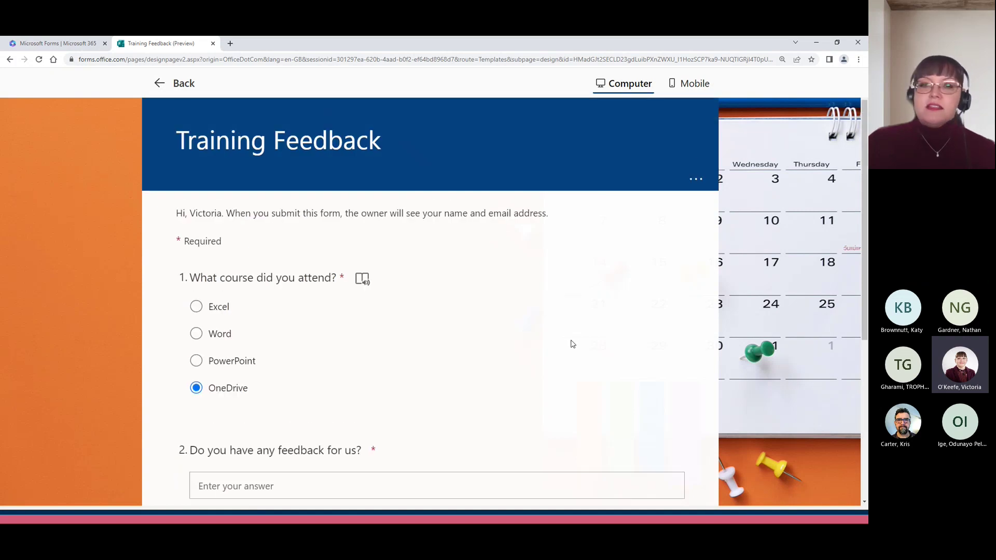
# Step: Examine the whole form in the mobile preview and return to editing
pyautogui.click(692, 84)
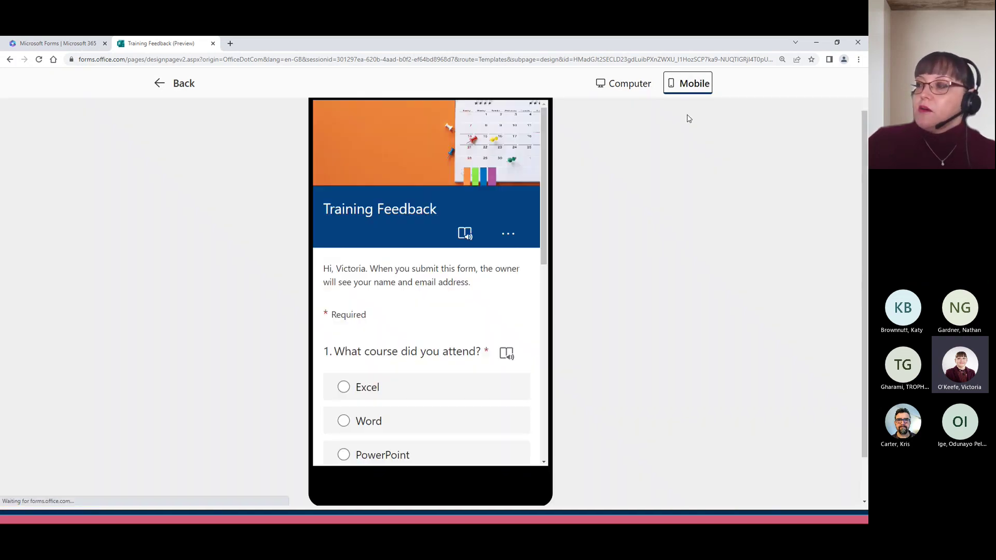
pyautogui.scroll(-3, 407, 333)
pyautogui.scroll(-5, 407, 333)
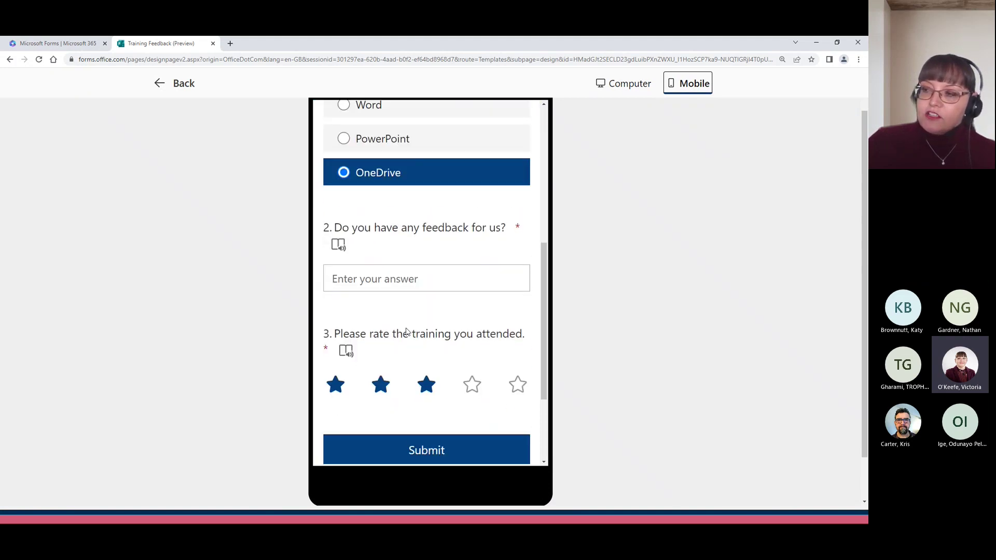
pyautogui.scroll(7, 407, 332)
pyautogui.scroll(3, 409, 331)
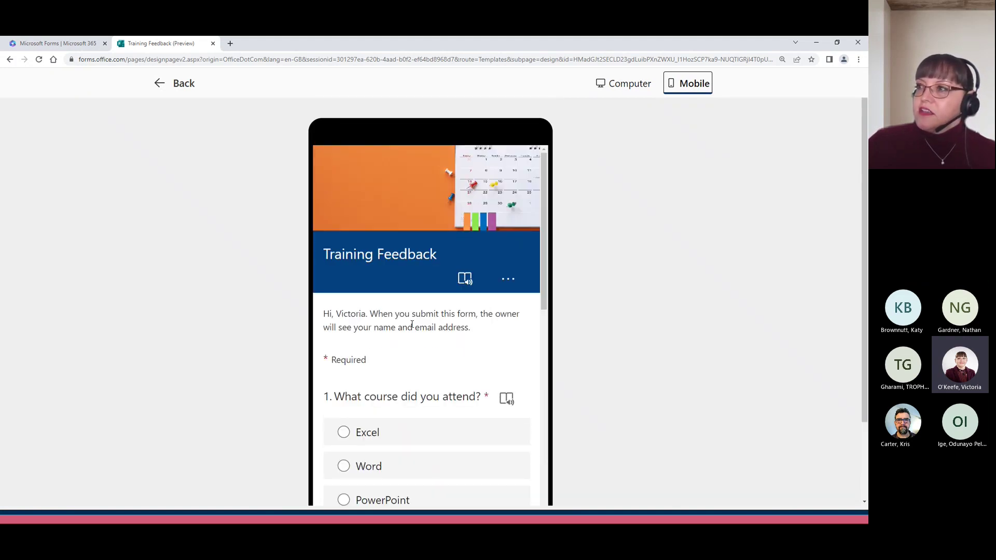
pyautogui.click(191, 86)
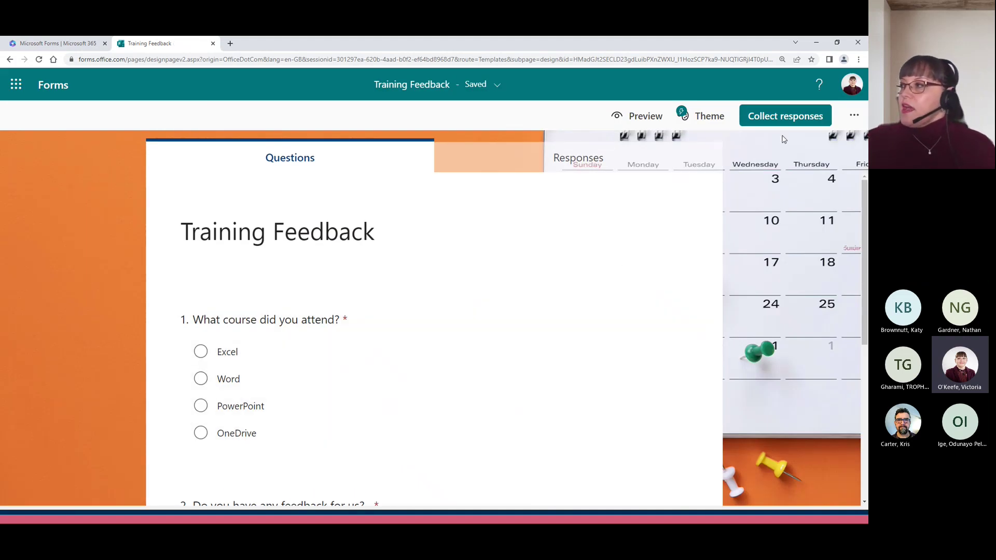
# Step: Open the form's send and collect options and view the choices for who can respond
pyautogui.click(812, 117)
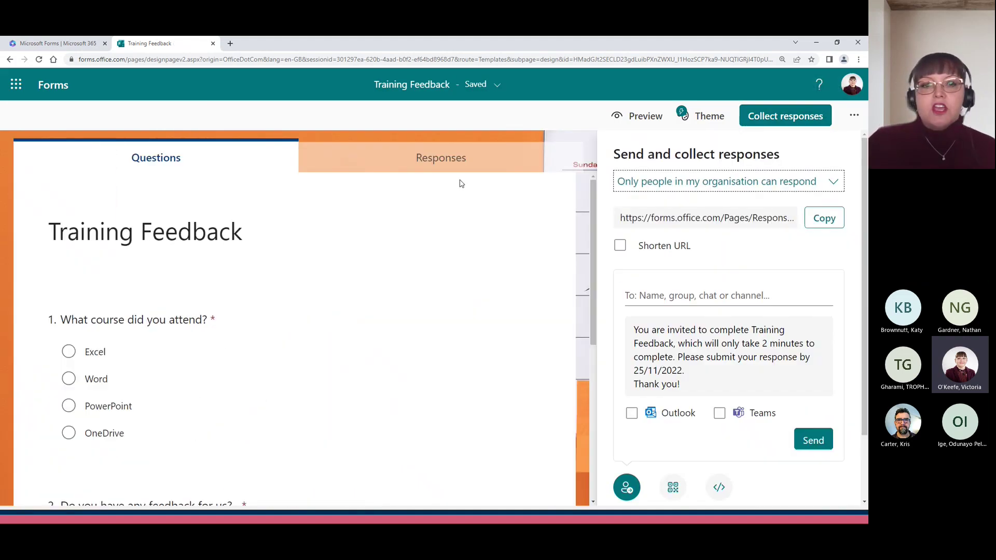
pyautogui.click(832, 188)
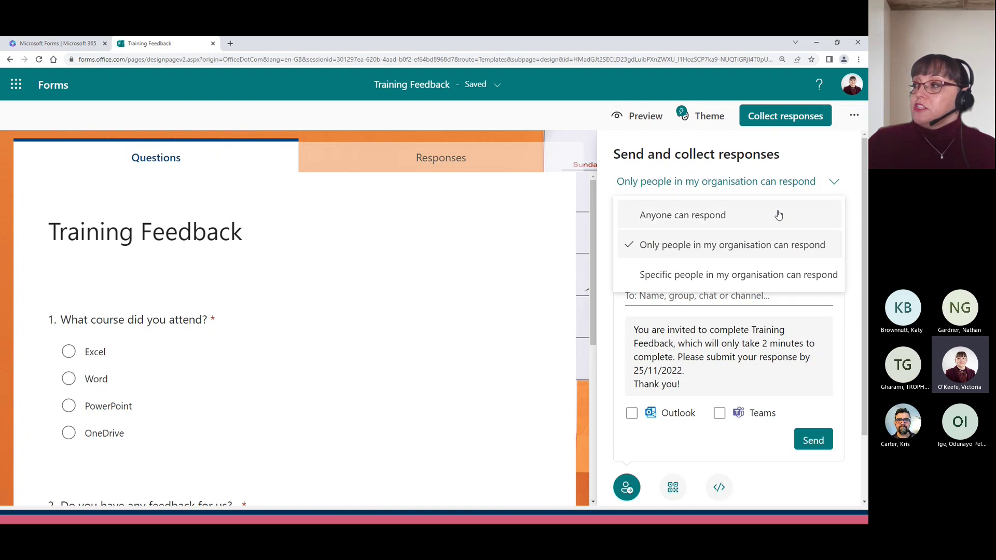
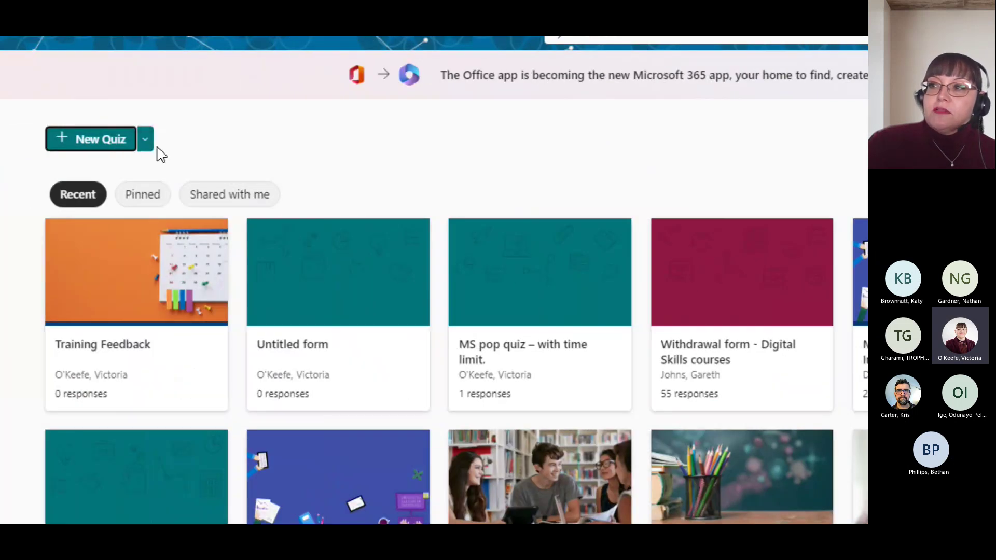
# Step: Create a new quiz and title it "MS pop quiz – with time limit."
pyautogui.click(83, 139)
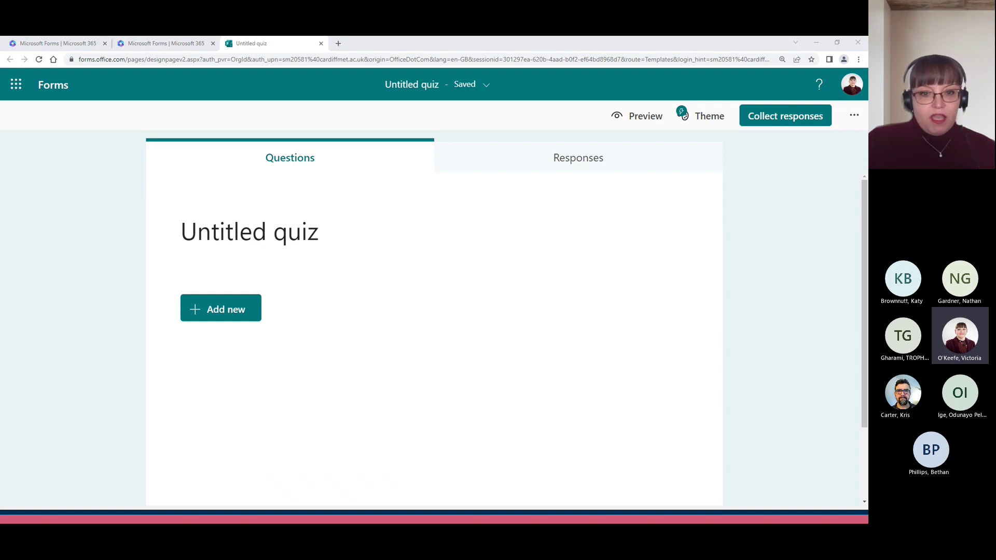
pyautogui.click(260, 248)
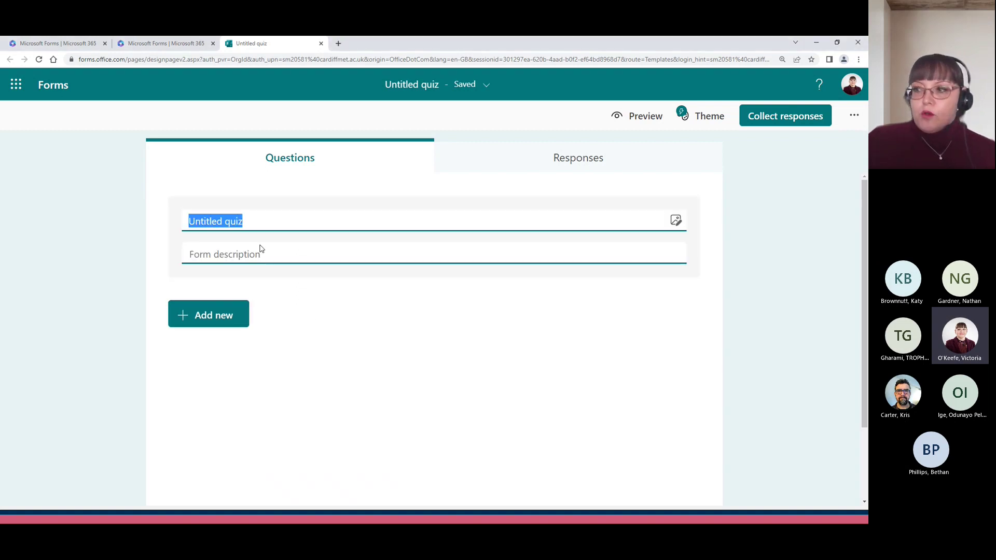
pyautogui.write('MS pop quiz – with time limit.')
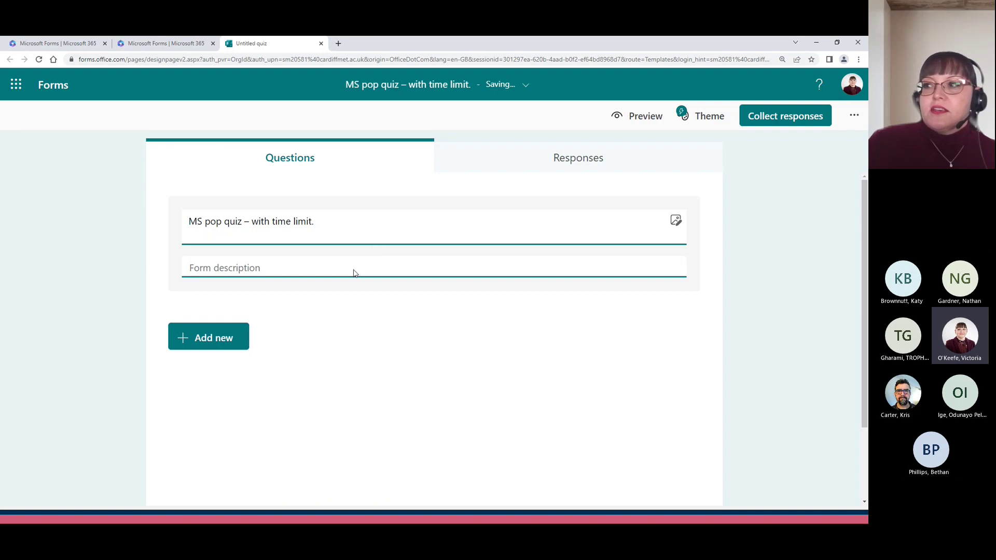
# Step: Enter the quiz description "You have 5 minutes to complete this quiz once you start it."
pyautogui.click(211, 272)
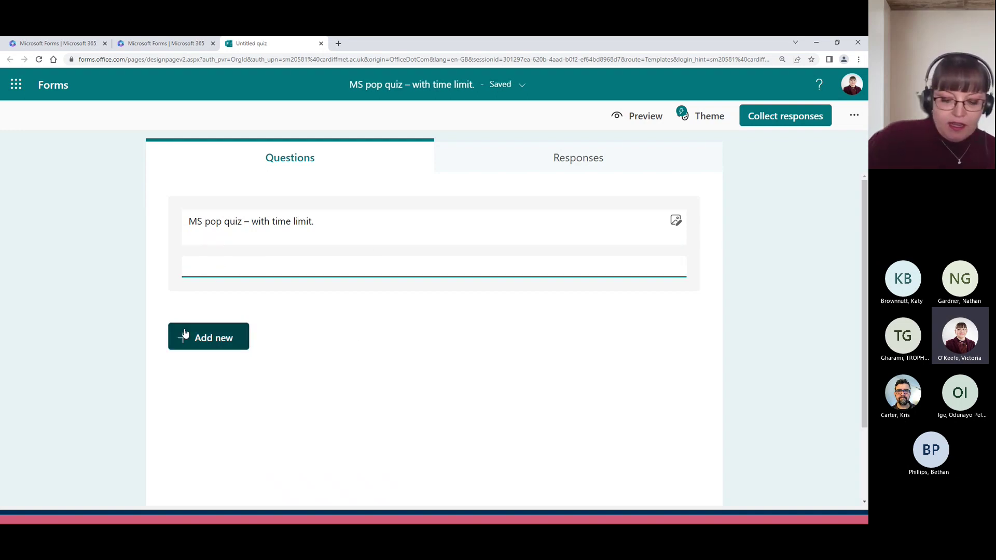
pyautogui.write('You have 5 m')
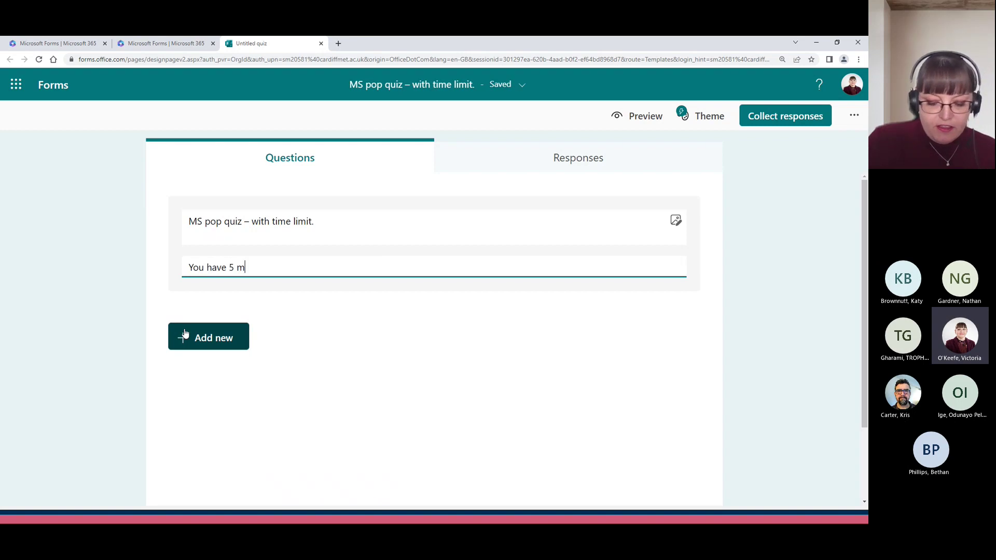
pyautogui.write('inutes to c')
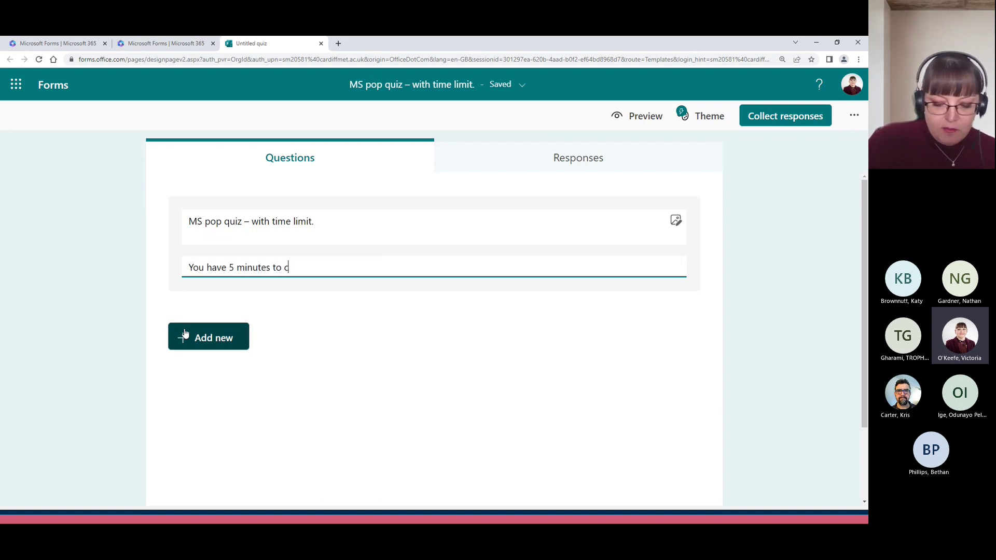
pyautogui.write('omplete this ')
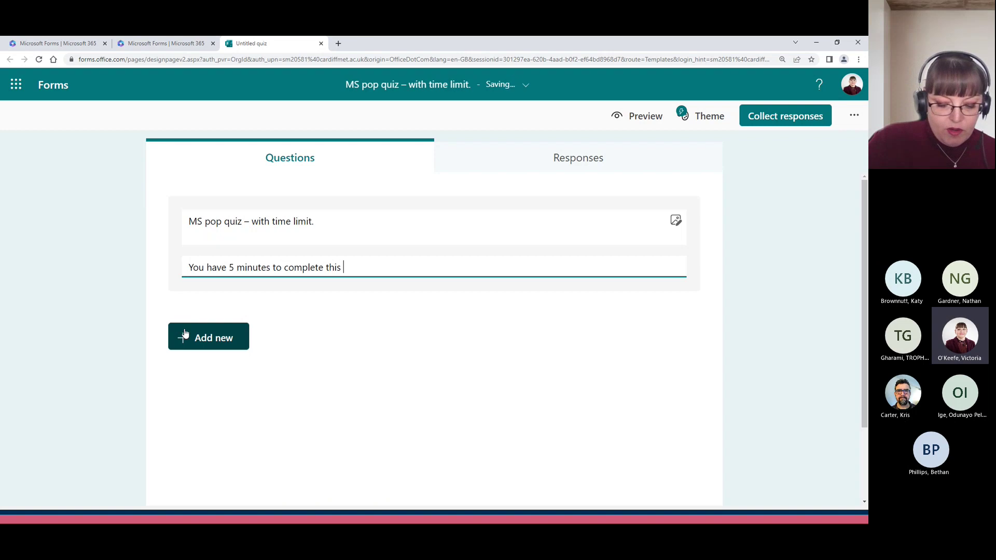
pyautogui.write('quiz once ')
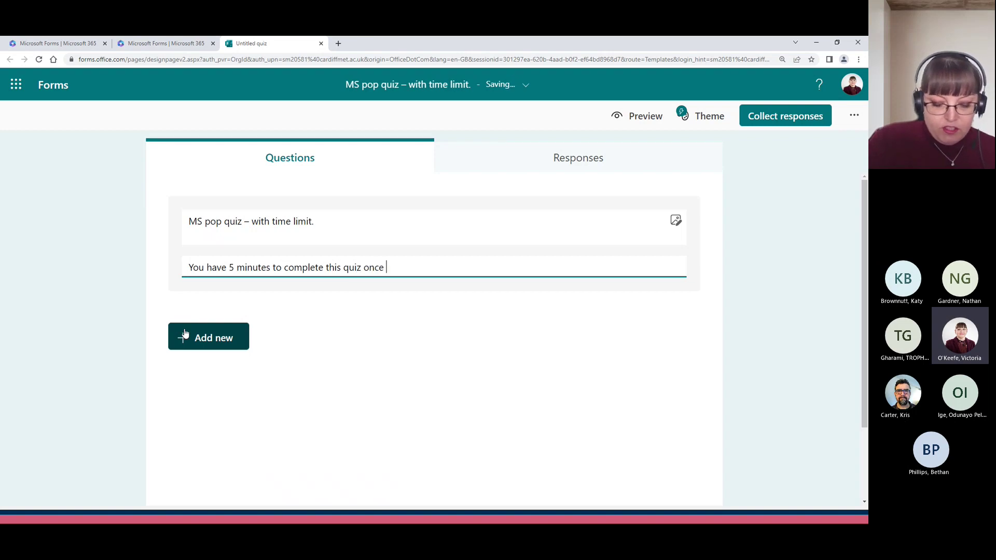
pyautogui.write('you start it.')
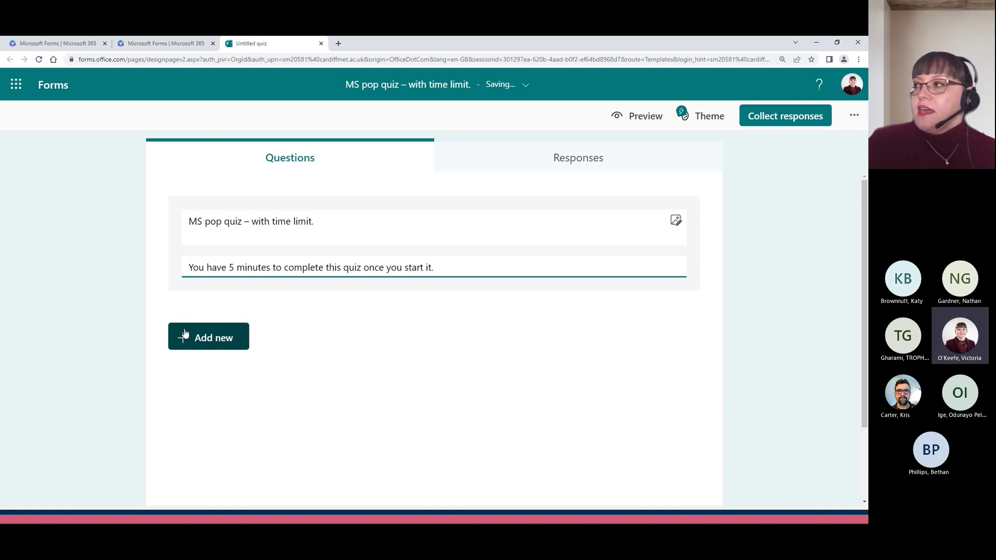
# Step: Add a choice question asking "What is the name of the well-known spreadsheet software developed by Microsoft?"
pyautogui.click(213, 340)
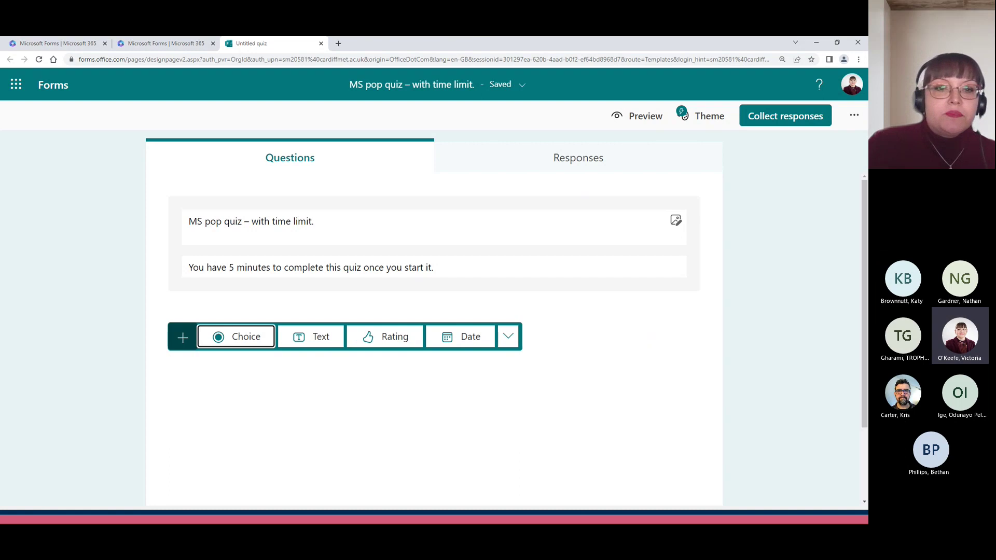
pyautogui.click(248, 338)
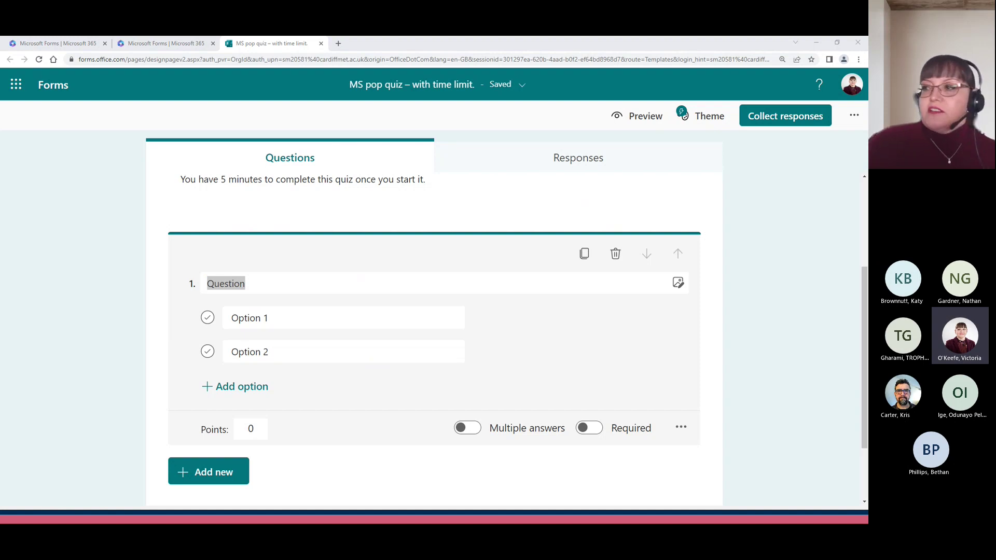
pyautogui.click(275, 285)
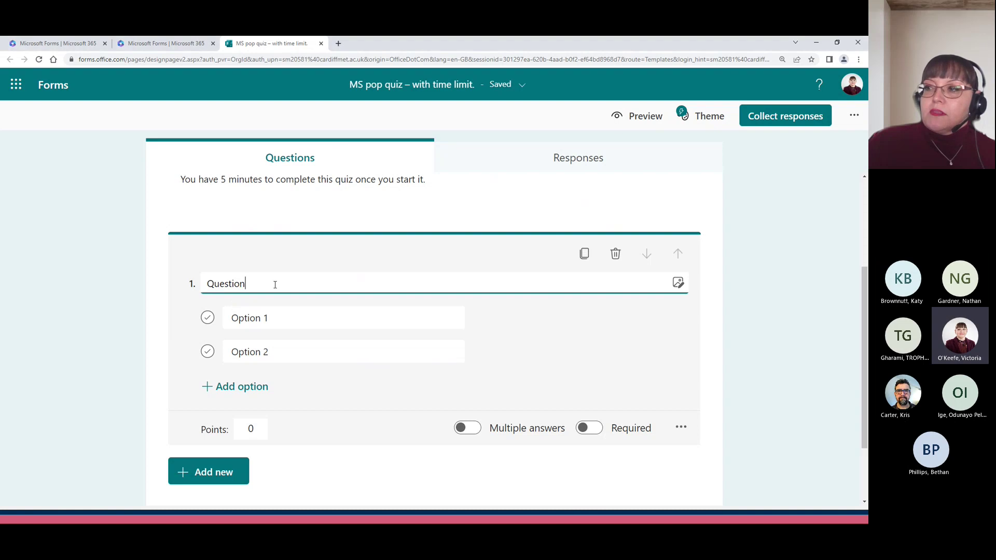
pyautogui.moveTo(275, 284); pyautogui.dragTo(196, 283)
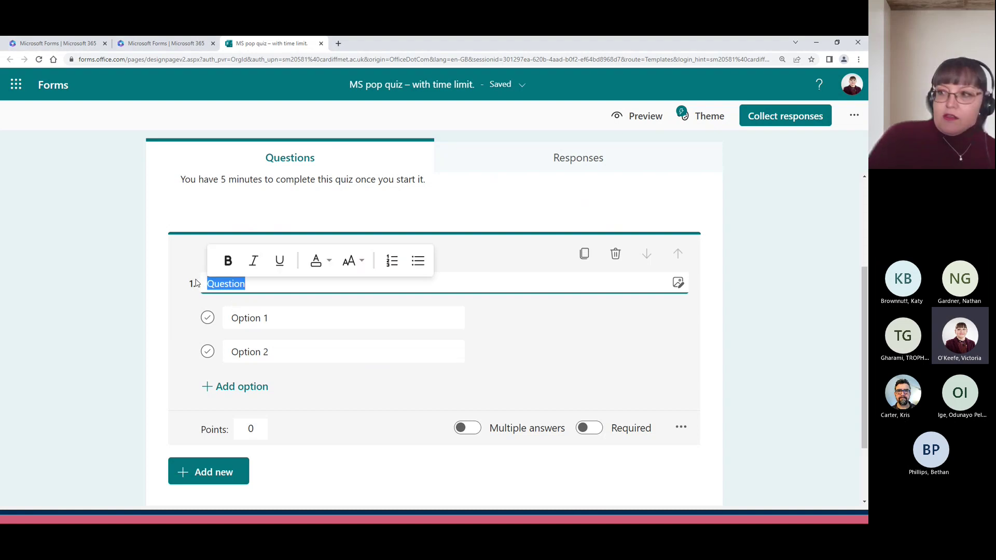
pyautogui.write('What is the name of the well-known spreadsheet software developed by Microsoft?')
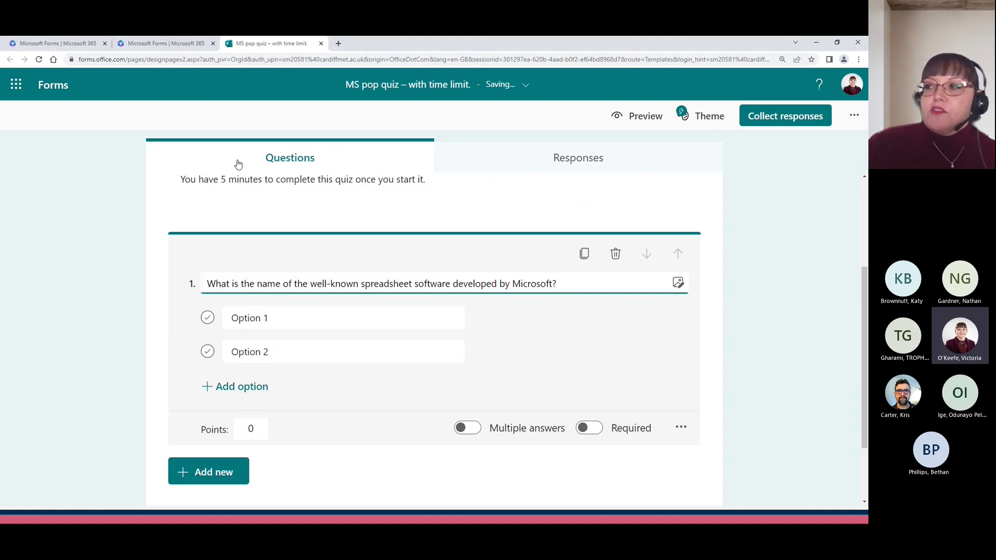
# Step: Fill in the spreadsheet question's answer options Word, PowerPoint and Excel, and mark Excel as the correct answer
pyautogui.scroll(-2, 363, 445)
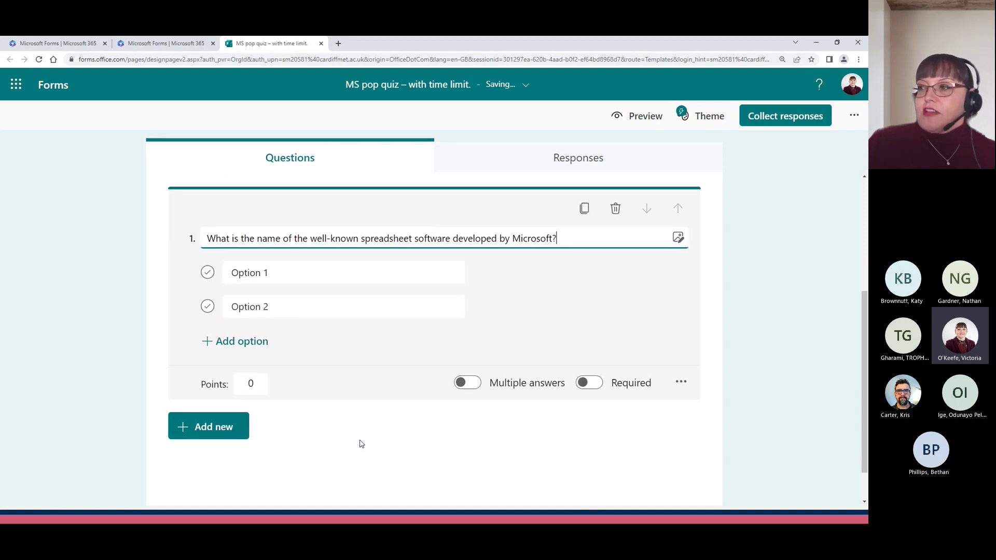
pyautogui.click(260, 228)
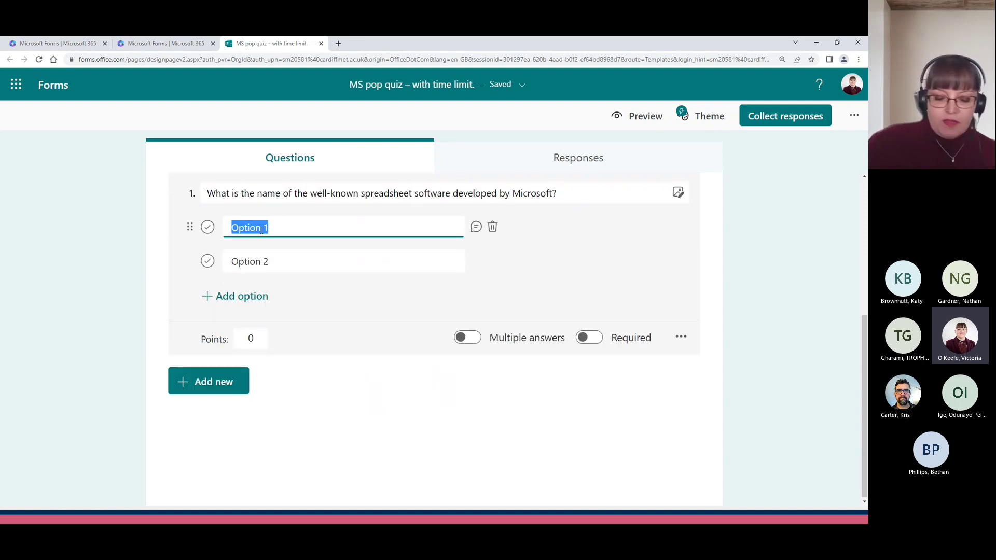
pyautogui.write('Word')
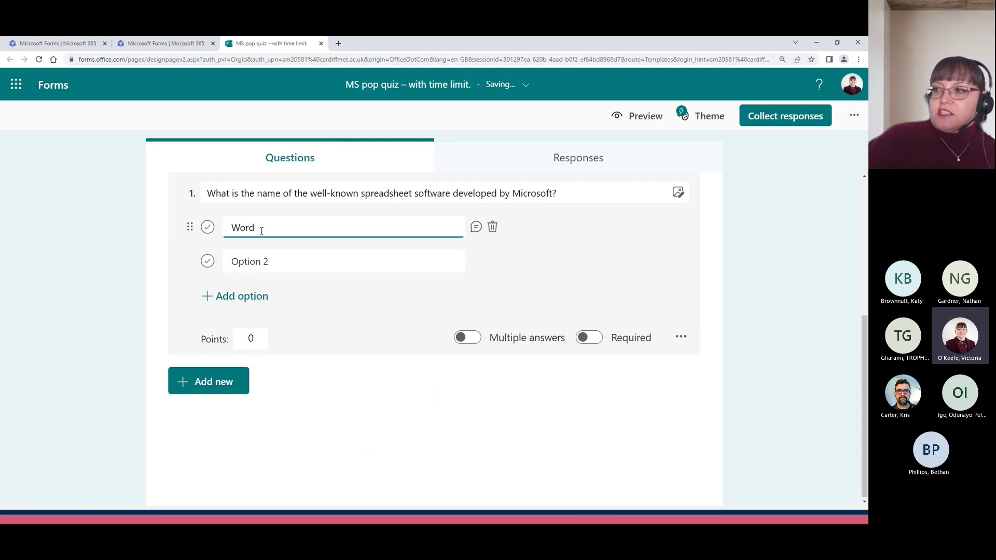
pyautogui.click(265, 261)
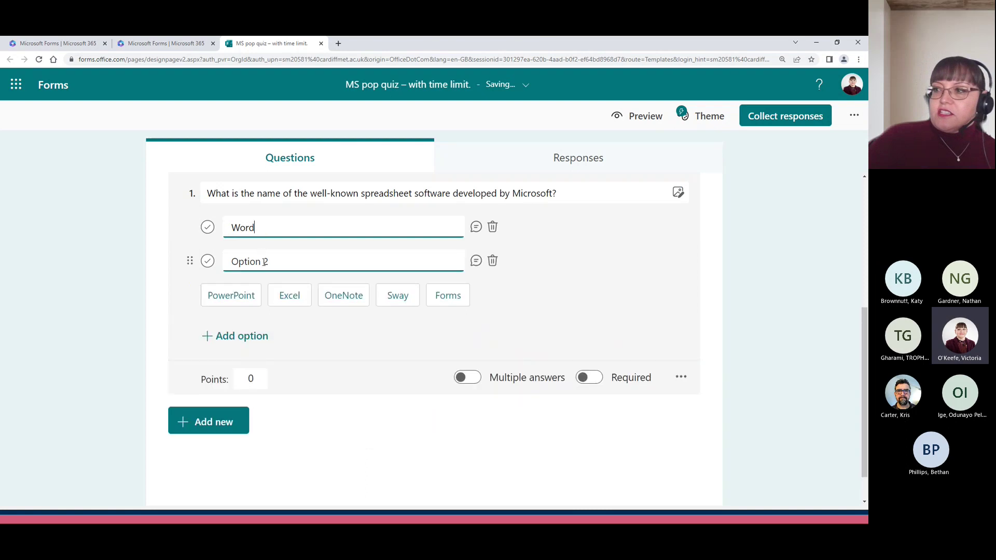
pyautogui.click(242, 299)
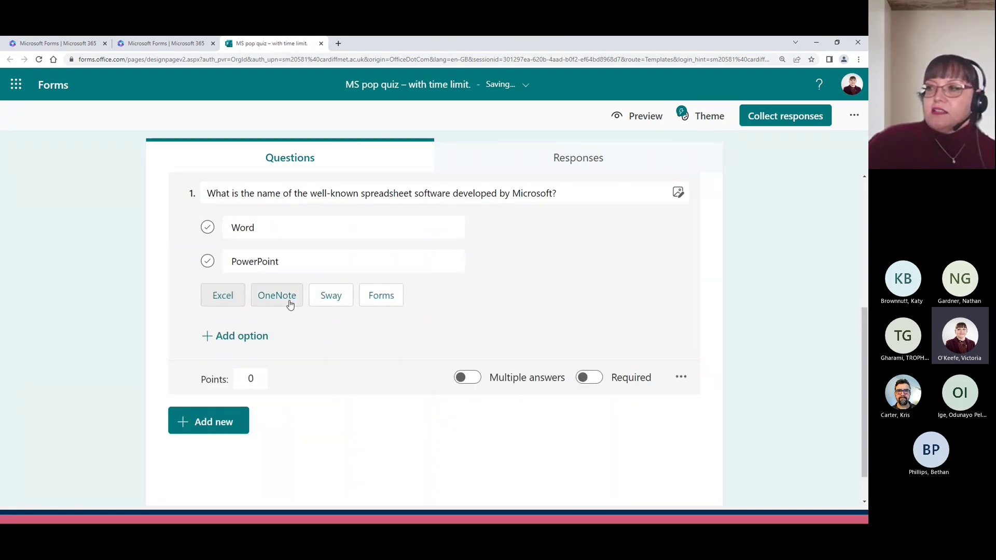
pyautogui.click(216, 295)
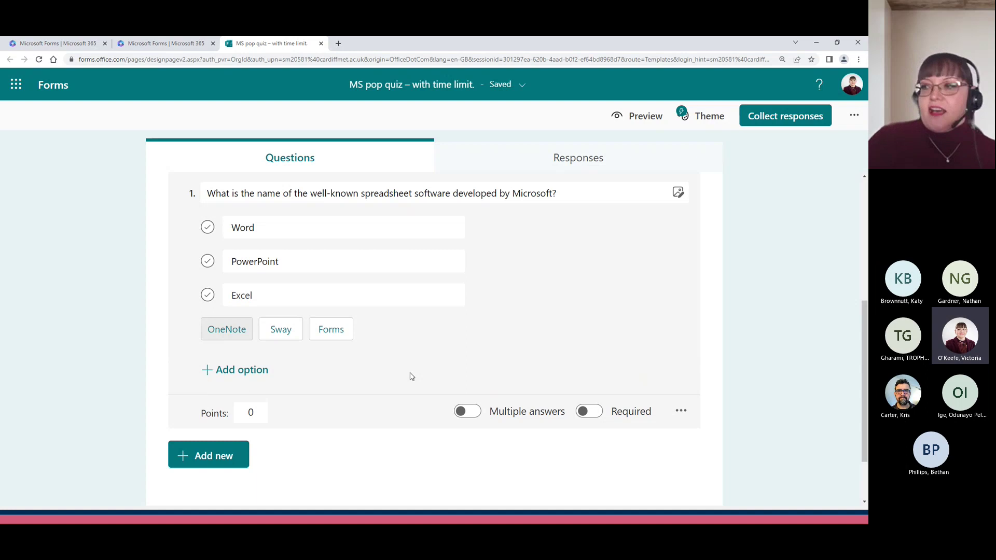
pyautogui.click(208, 295)
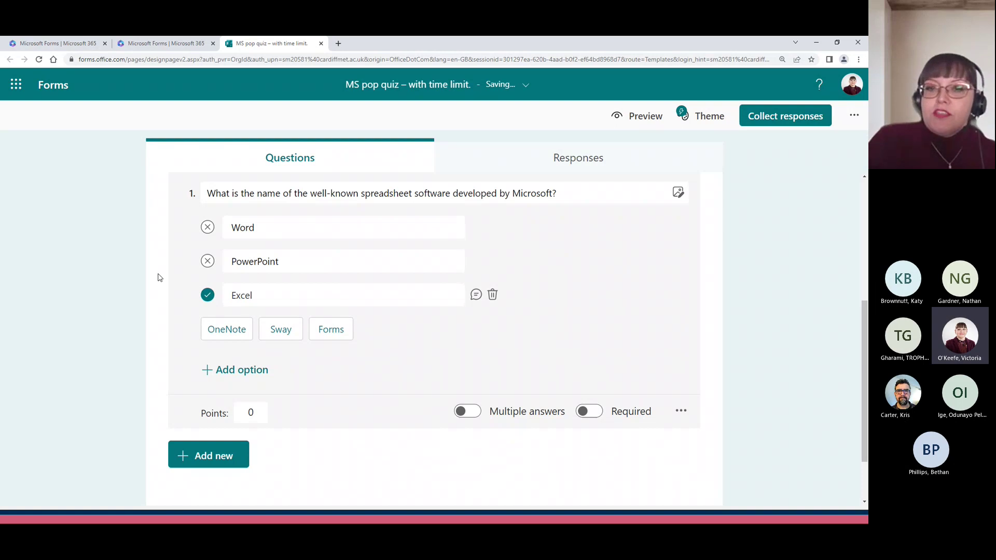
# Step: Attach the feedback message "Well done!" to the Excel option and make the spreadsheet question required
pyautogui.click(476, 295)
pyautogui.write('Well ')
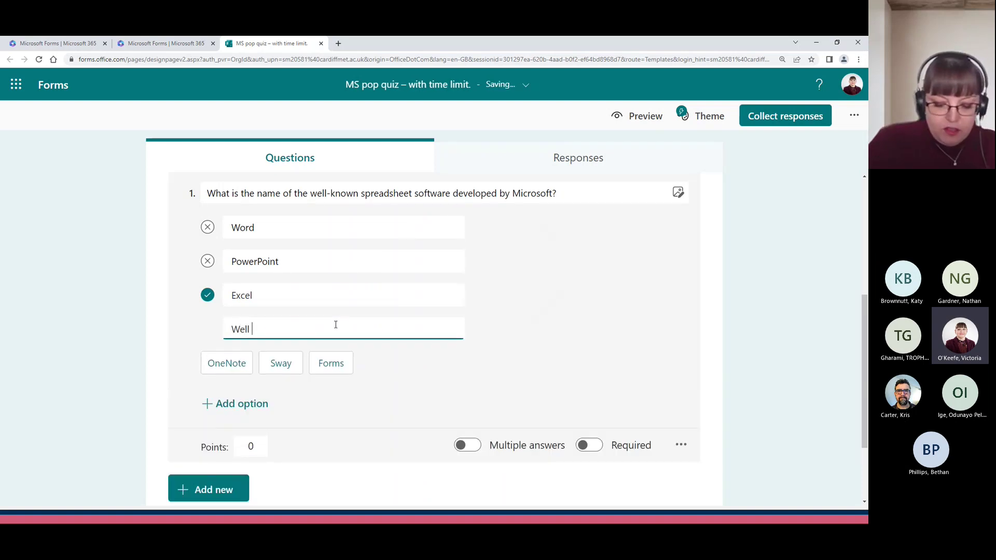
pyautogui.write('done!')
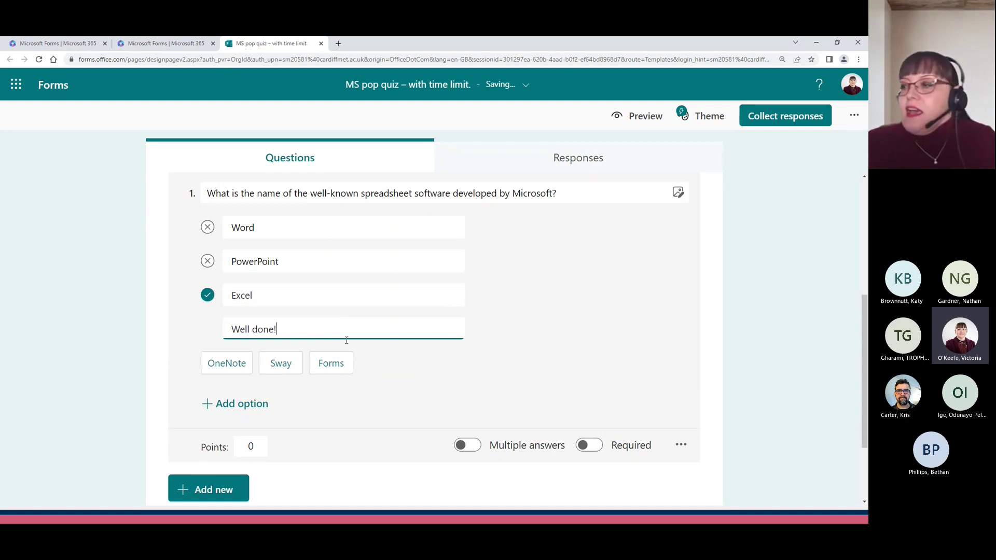
pyautogui.scroll(-2, 458, 326)
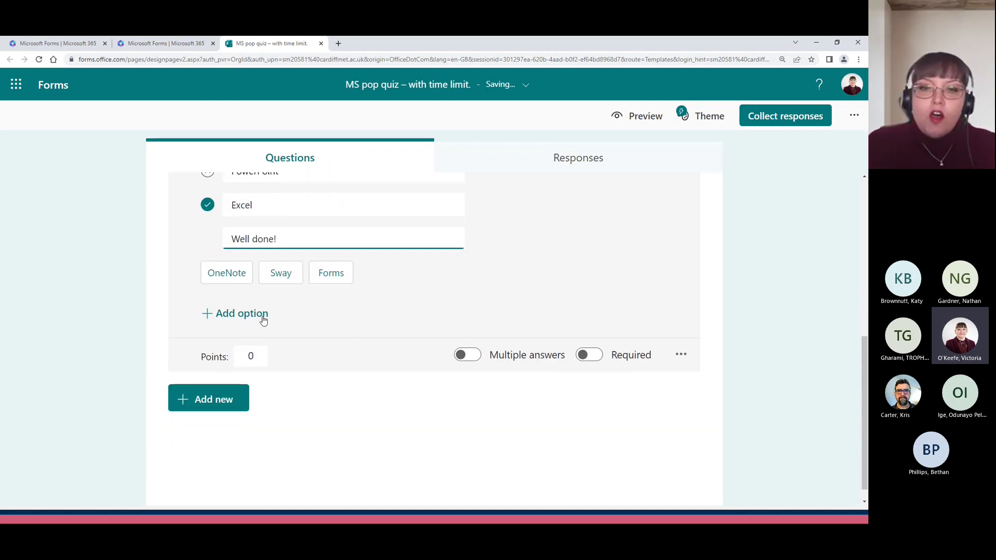
pyautogui.click(263, 317)
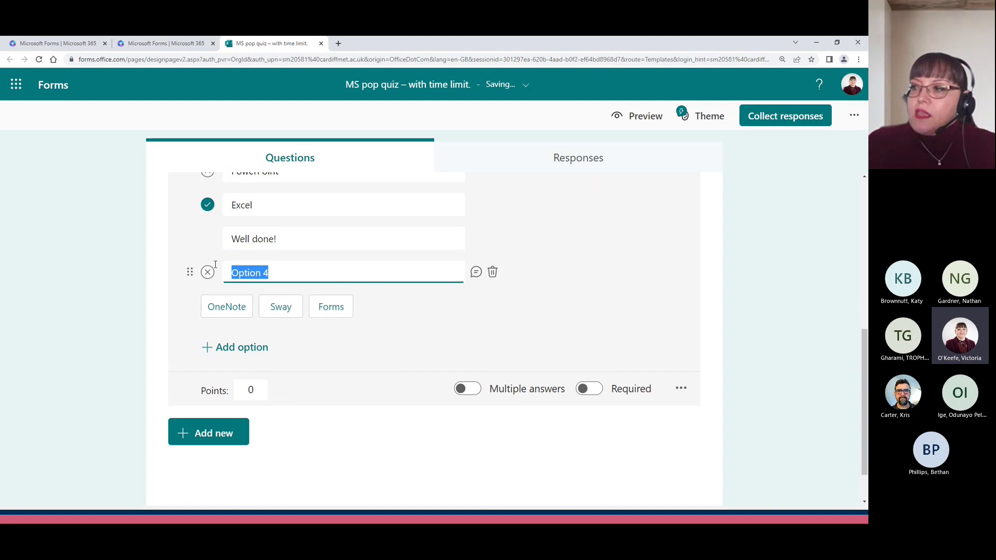
pyautogui.click(492, 272)
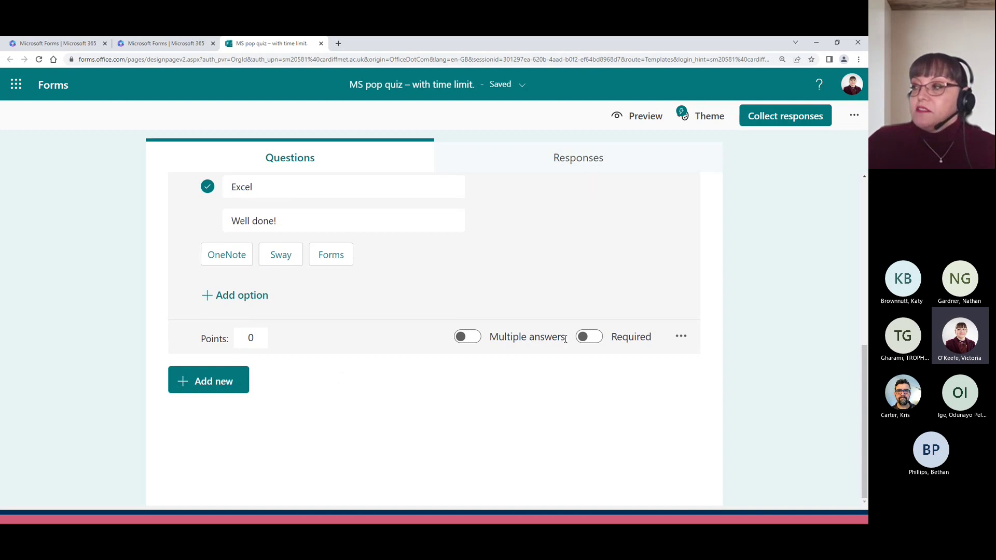
pyautogui.click(622, 338)
# Step: Add a second choice question asking "How many bits are there in a byte?"
pyautogui.click(176, 392)
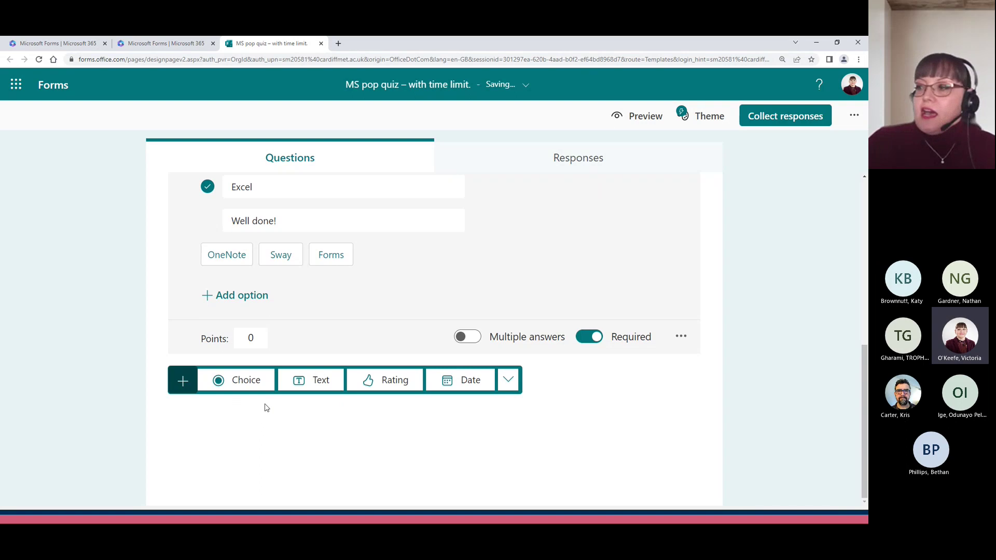
pyautogui.click(244, 380)
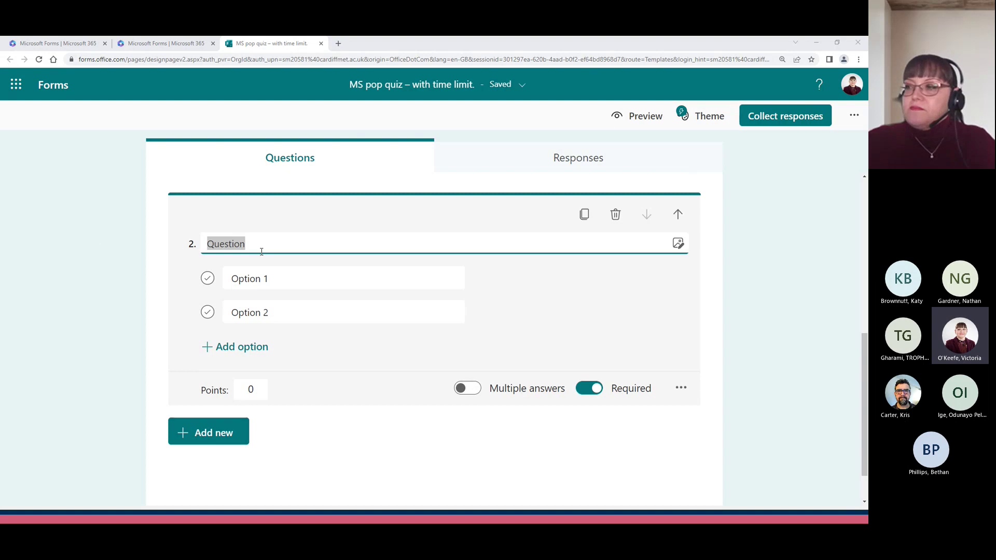
pyautogui.moveTo(260, 251); pyautogui.dragTo(201, 246)
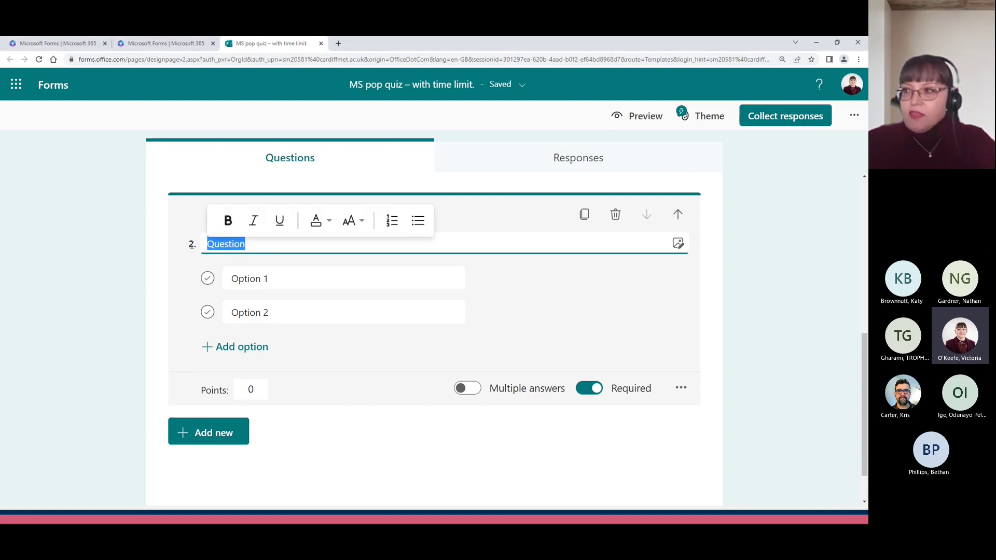
pyautogui.write('How many bits are there in a byte?')
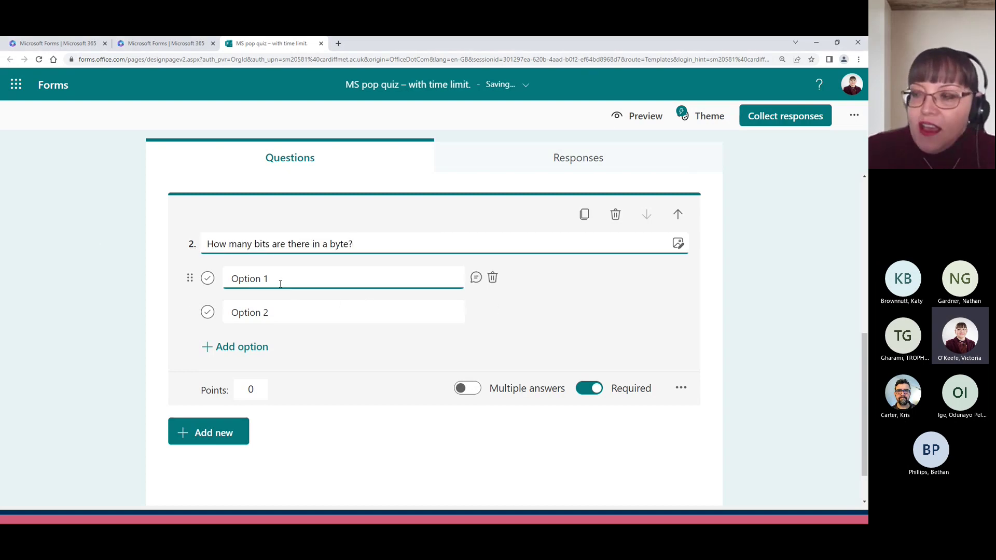
# Step: Give the byte question the answer options 2, 8 and 16, and mark 8 as the correct answer
pyautogui.click(279, 283)
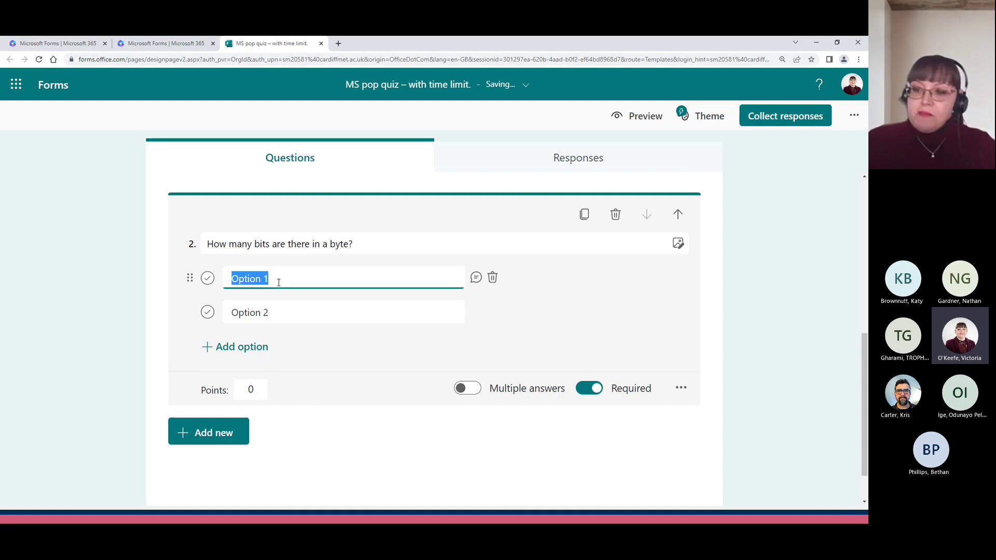
pyautogui.write('2')
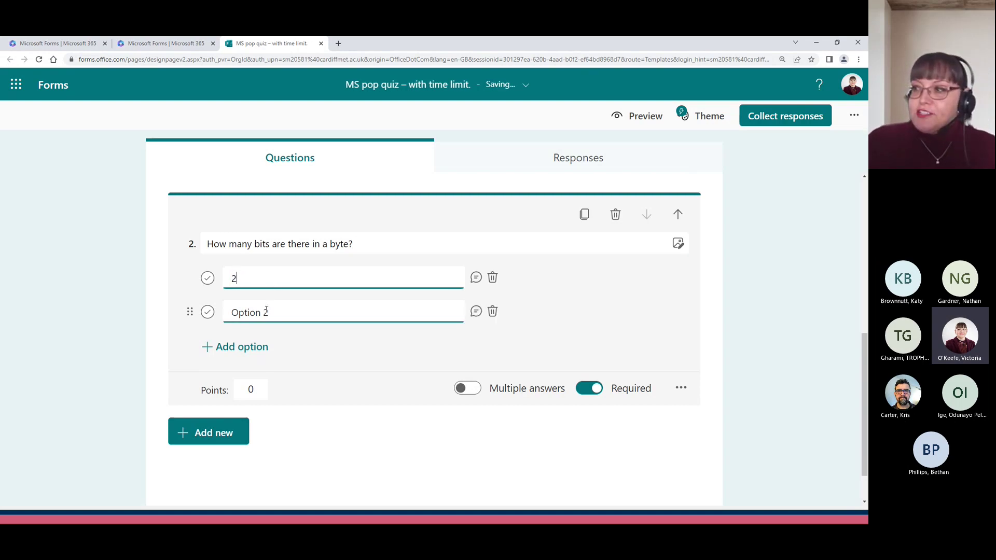
pyautogui.click(266, 312)
pyautogui.write('8')
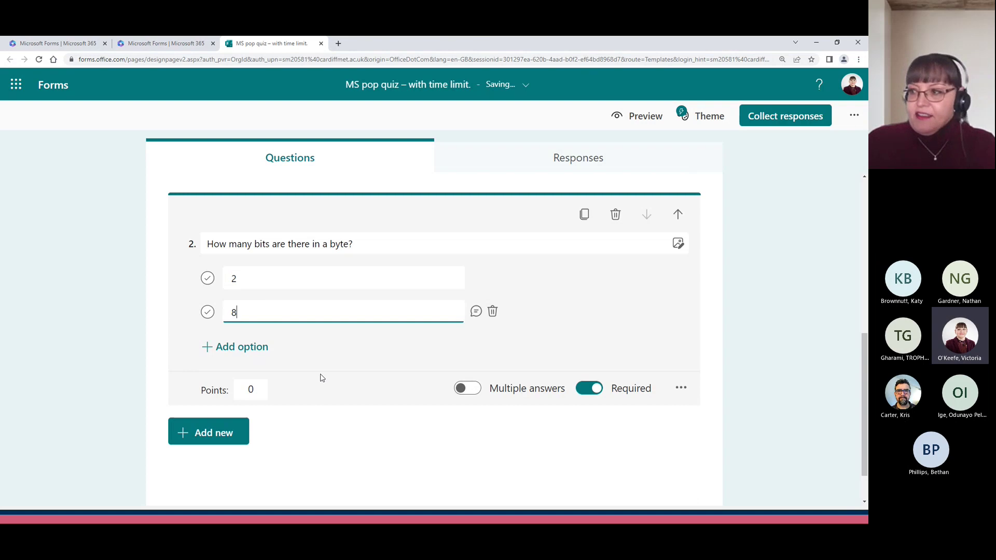
pyautogui.click(247, 348)
pyautogui.write('16')
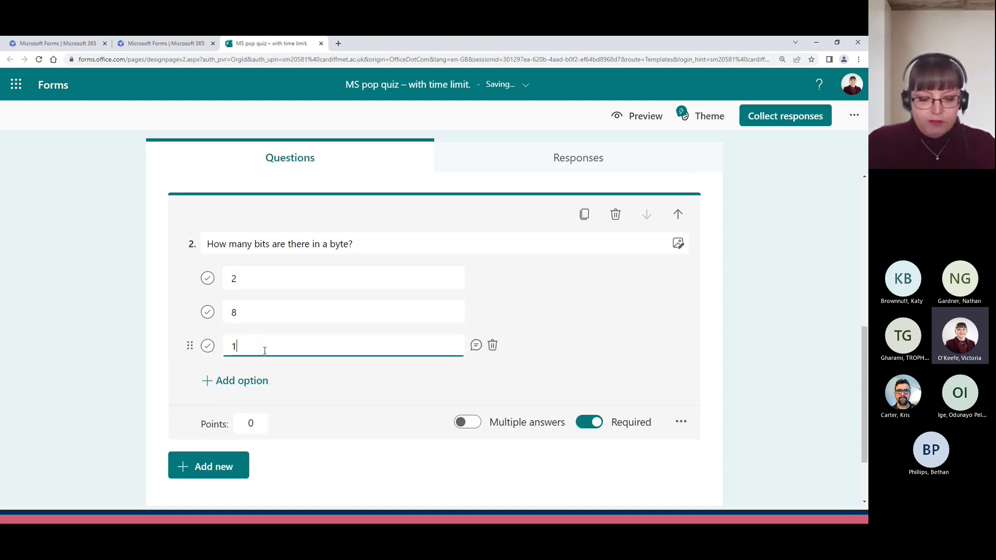
pyautogui.click(207, 311)
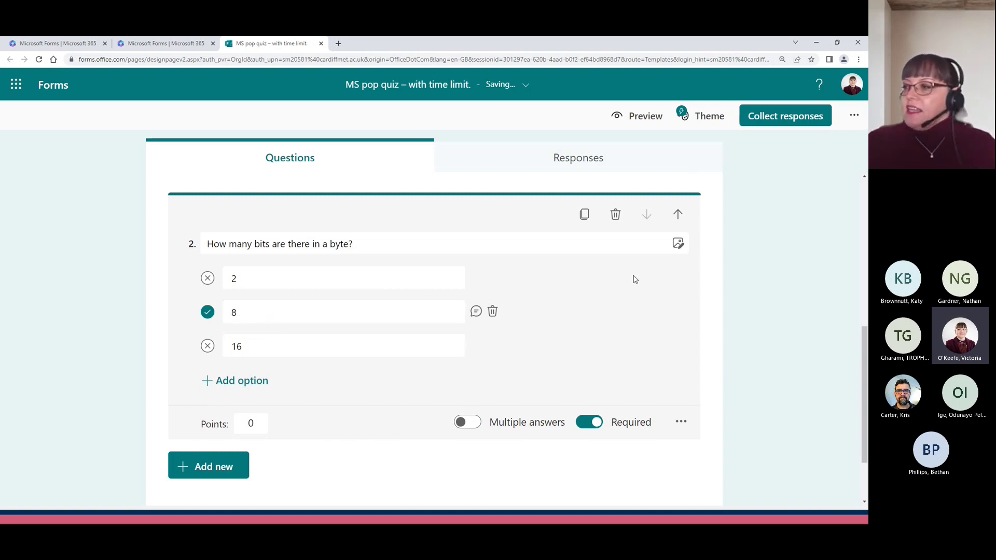
# Step: Apply the illustrated theme showing a computer screen with binary code and typing hands to the quiz
pyautogui.click(706, 115)
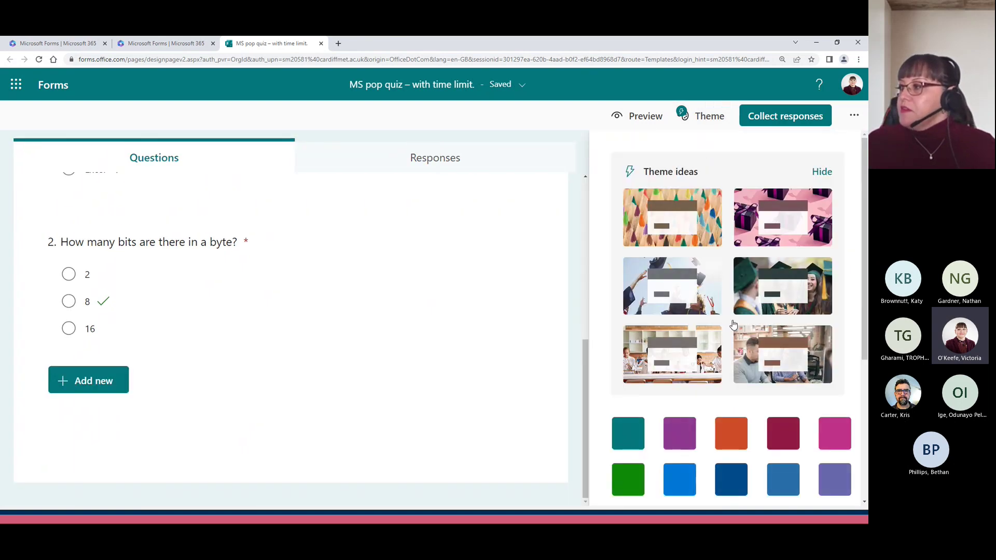
pyautogui.scroll(-5, 755, 337)
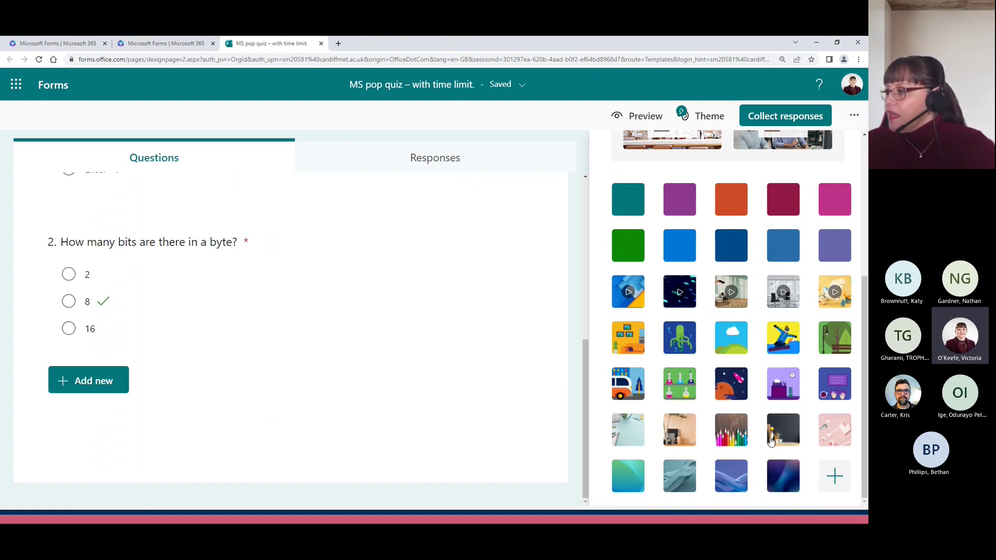
pyautogui.click(730, 386)
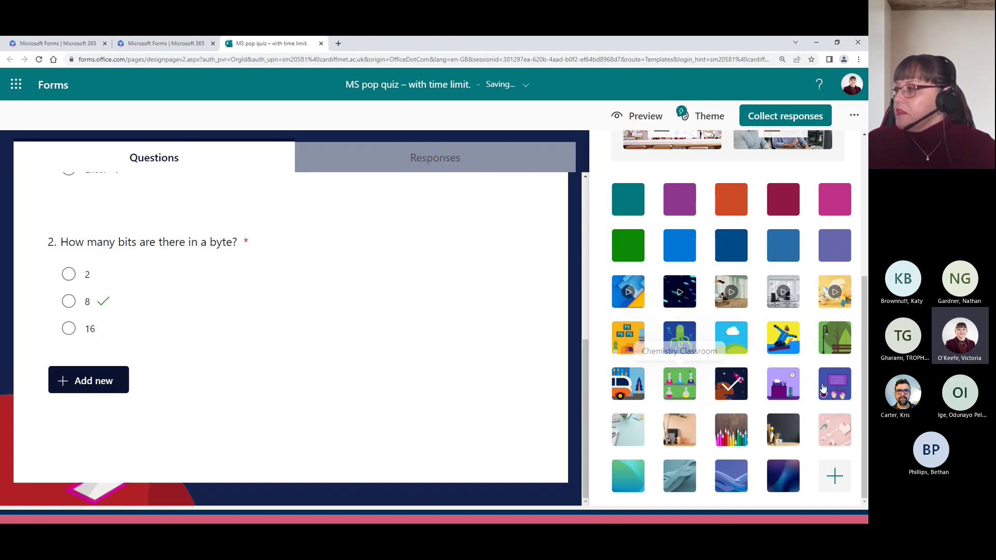
pyautogui.scroll(6, 446, 326)
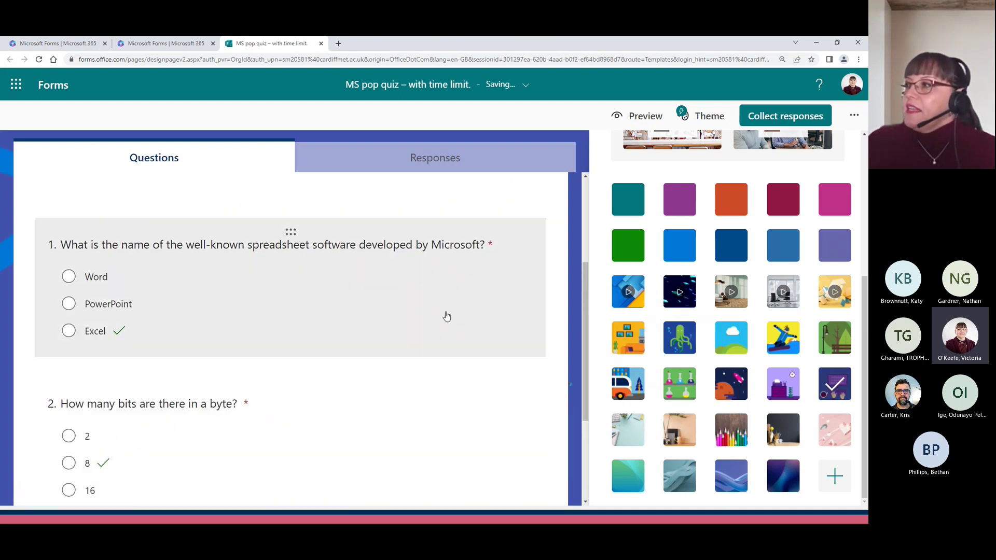
# Step: In the quiz settings, set the time duration to 5 minutes and enable shuffling for all questions
pyautogui.click(854, 115)
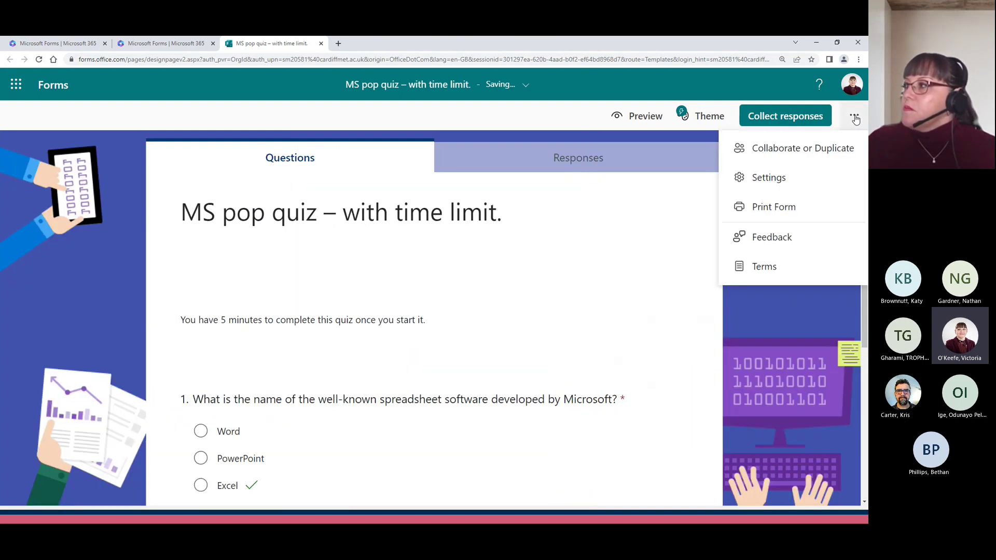
pyautogui.click(767, 177)
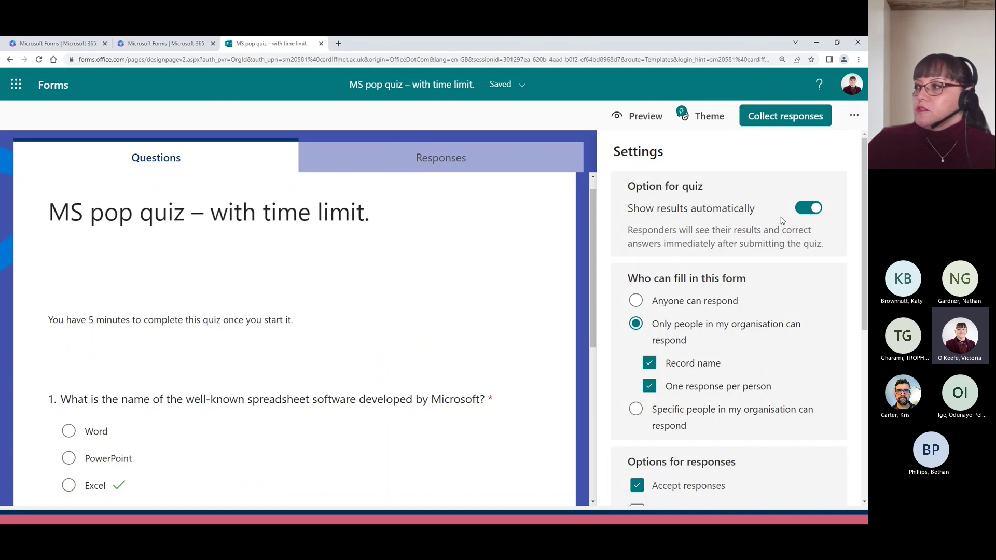
pyautogui.scroll(-2, 781, 219)
pyautogui.scroll(-3, 765, 248)
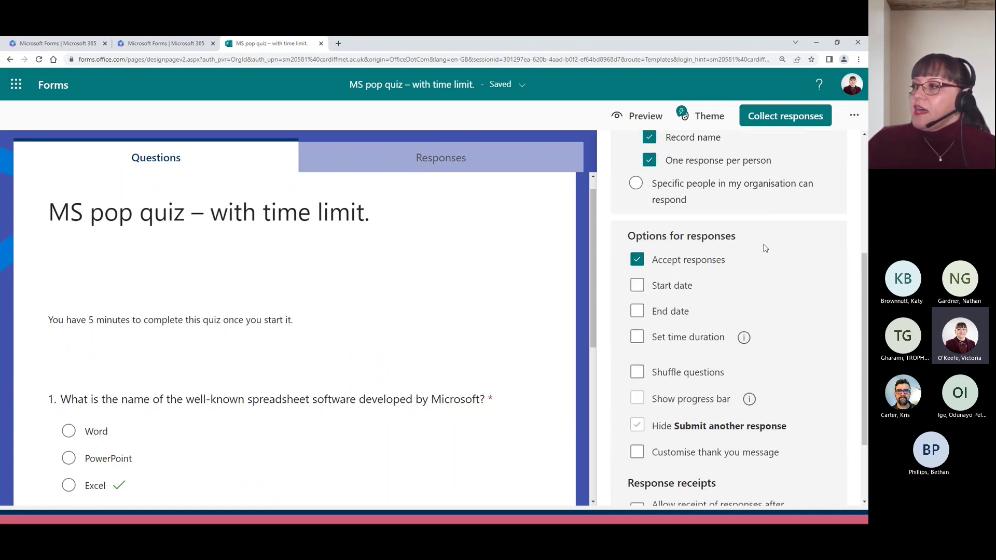
pyautogui.scroll(-2, 763, 248)
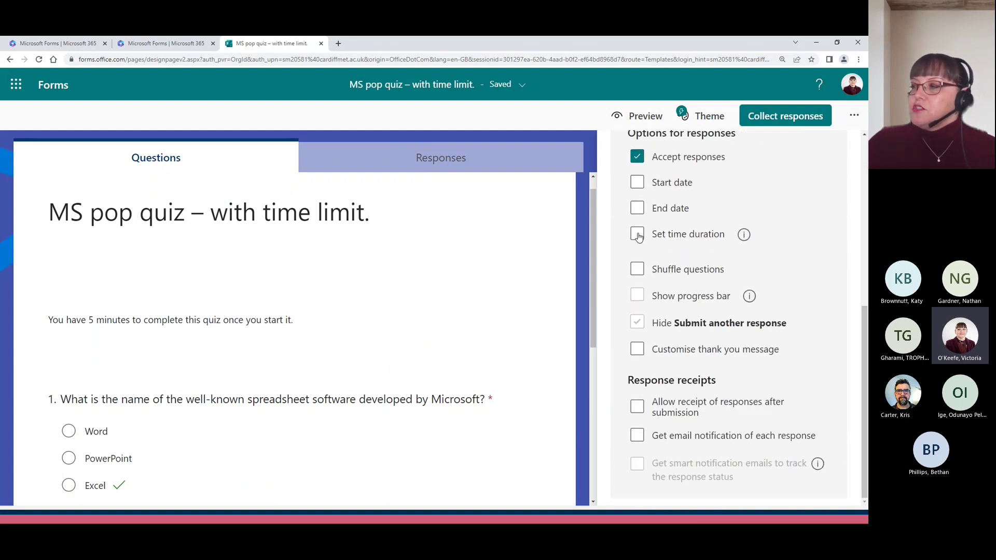
pyautogui.click(637, 235)
pyautogui.click(658, 262)
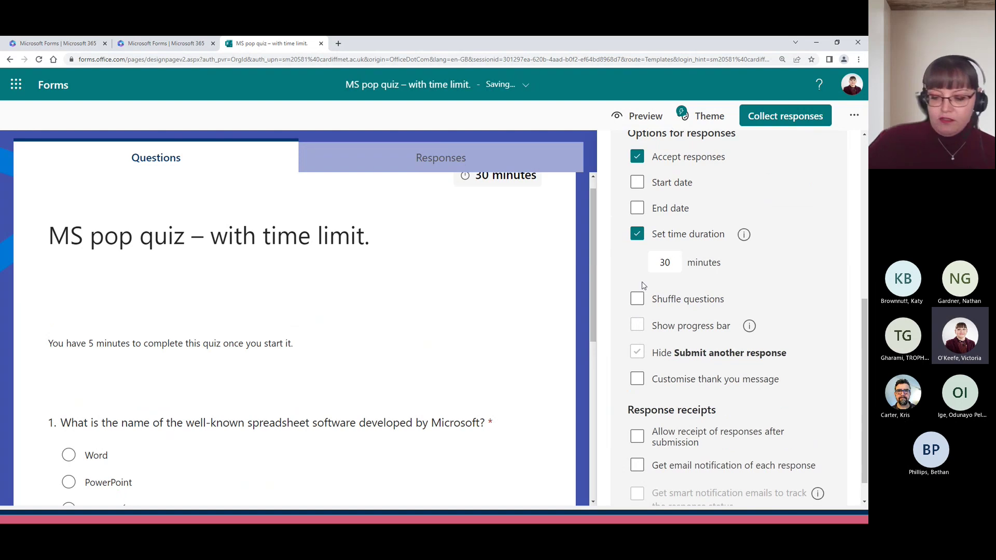
pyautogui.press('BackSpace')
pyautogui.press('BackSpace')
pyautogui.write('56')
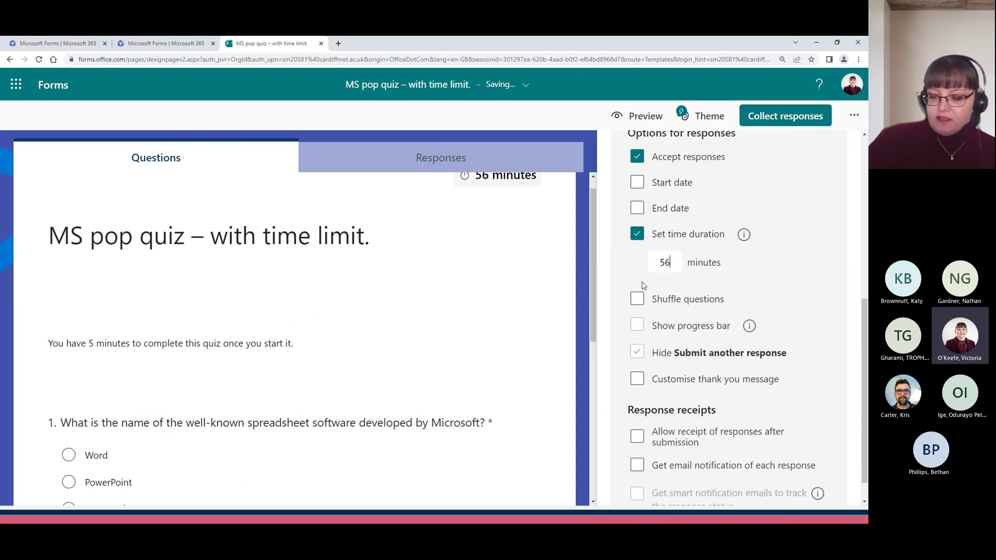
pyautogui.press('BackSpace')
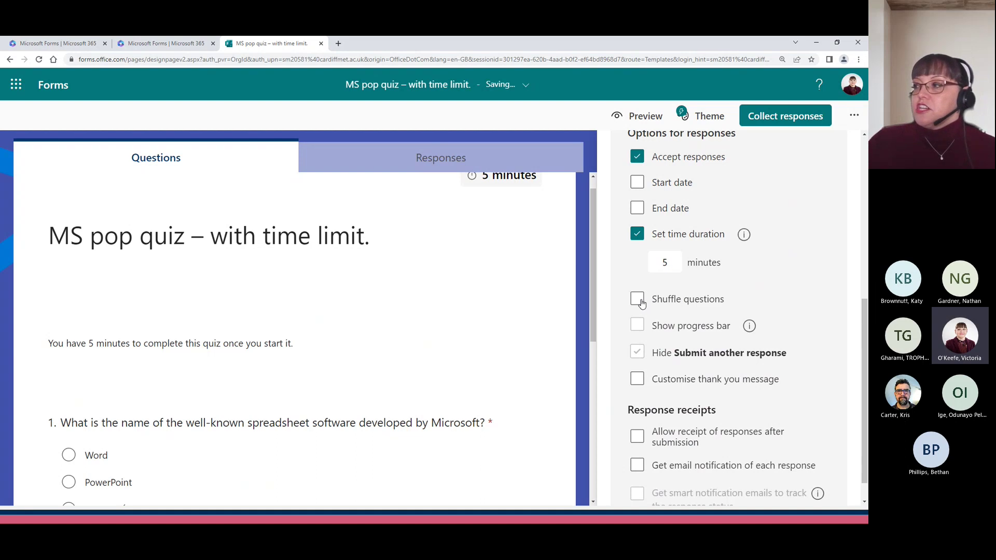
pyautogui.click(637, 301)
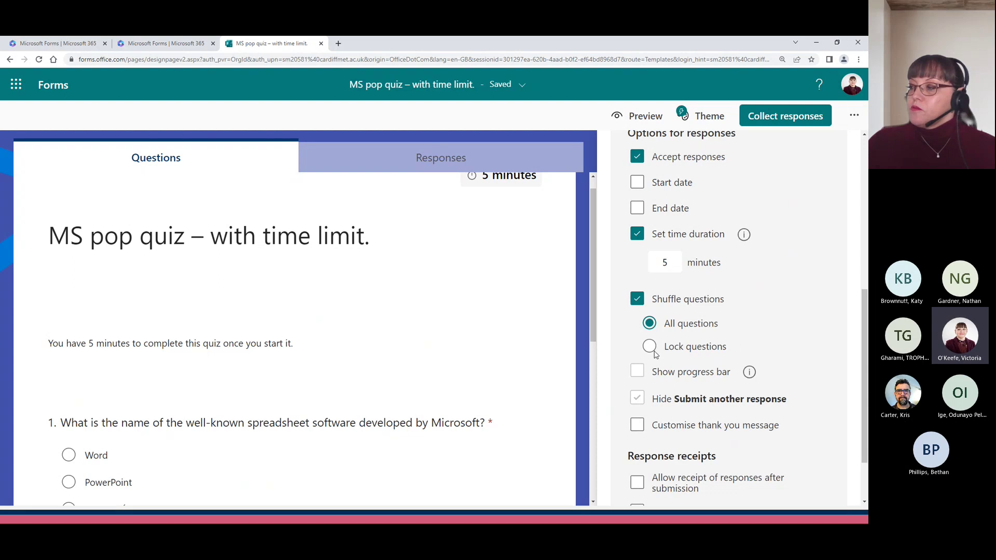
pyautogui.scroll(-3, 654, 354)
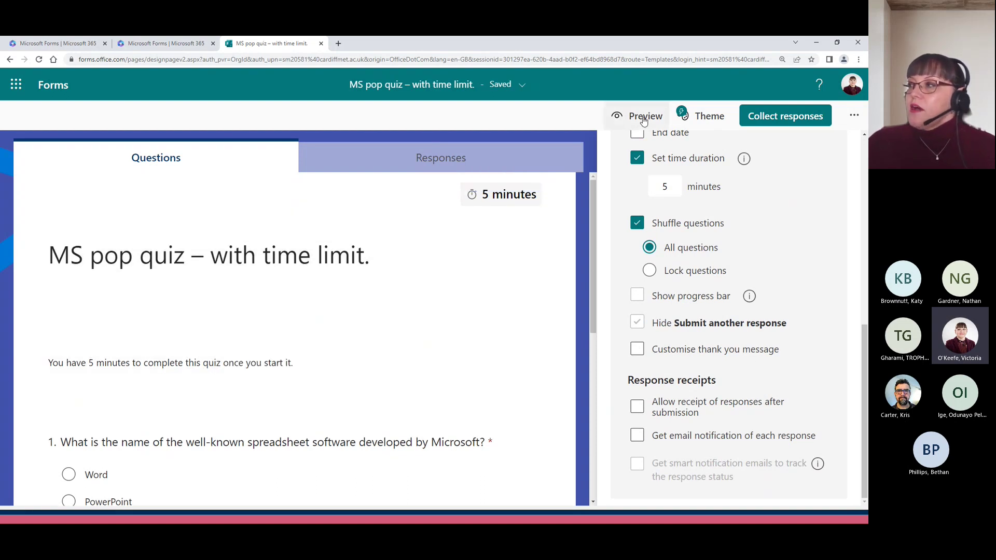
# Step: Preview the quiz in the computer view and start the timed attempt
pyautogui.click(638, 115)
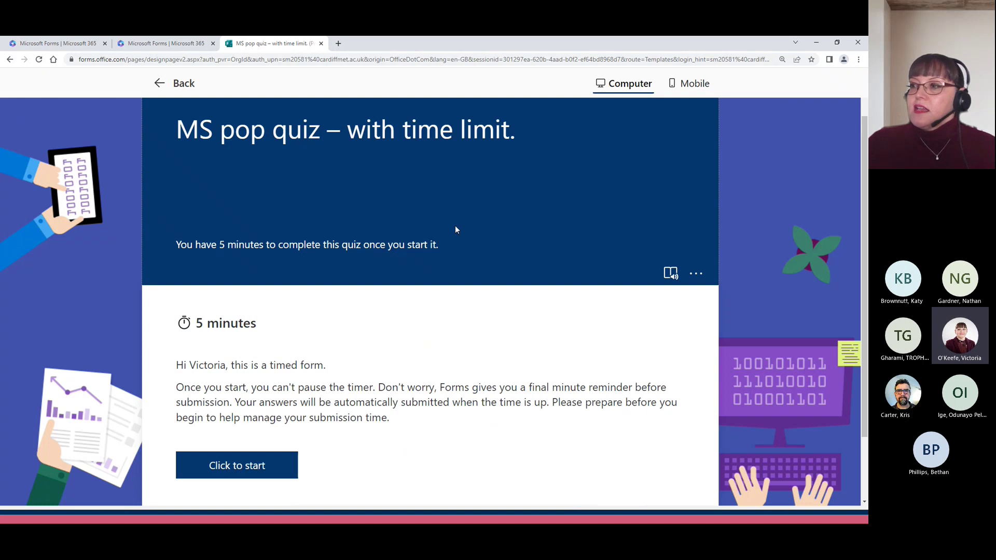
pyautogui.scroll(-1, 456, 226)
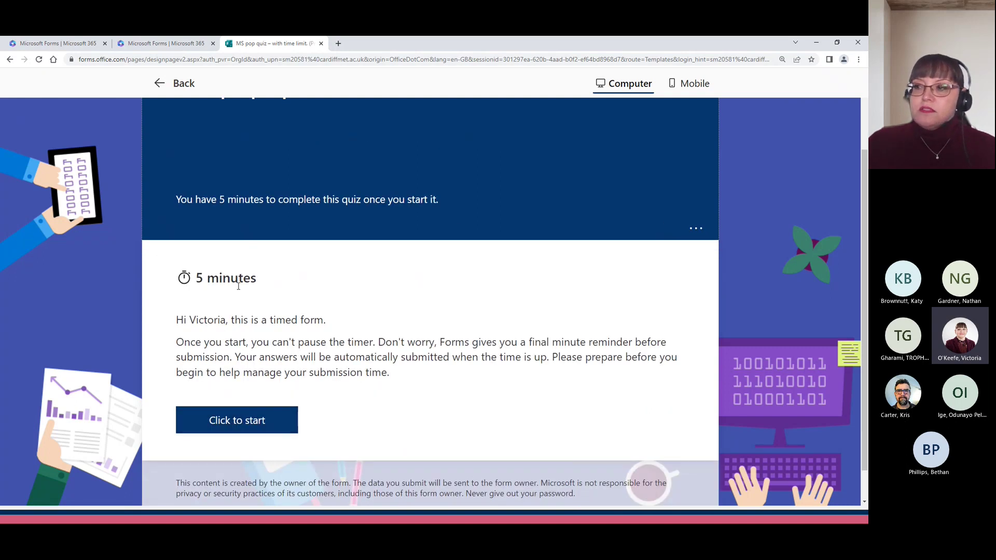
pyautogui.click(223, 420)
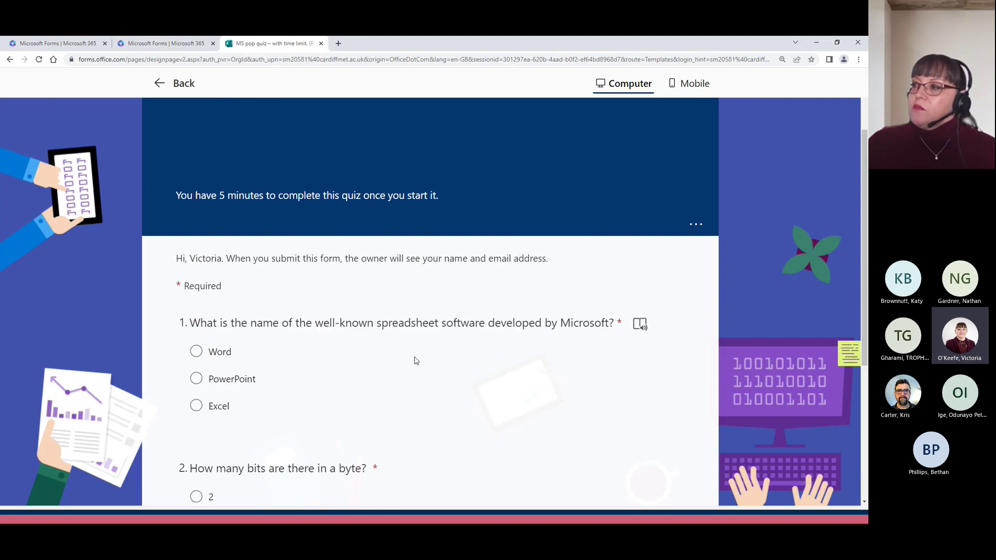
# Step: Answer the spreadsheet question with Excel and the byte question with 8, and submit the quiz
pyautogui.scroll(-3, 415, 360)
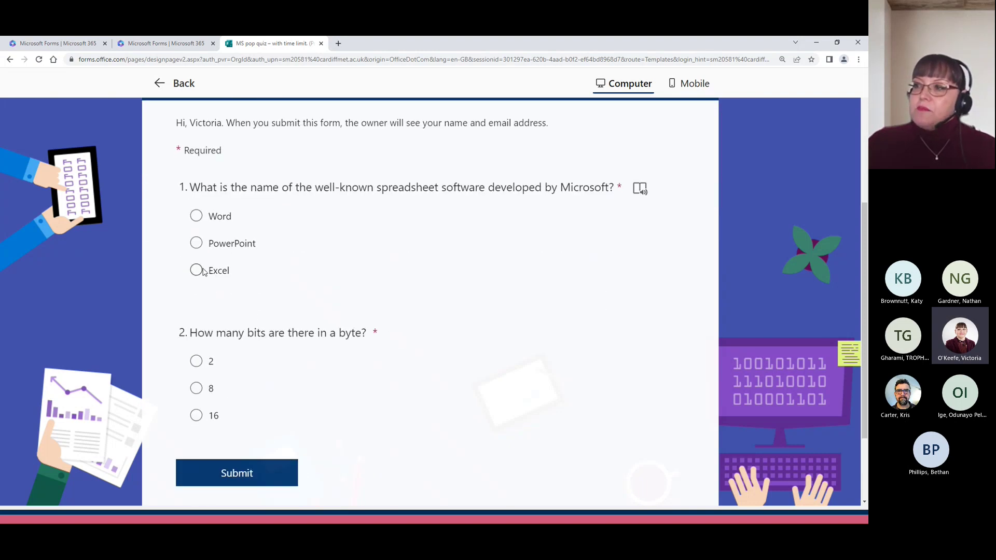
pyautogui.click(196, 270)
pyautogui.scroll(-2, 290, 355)
pyautogui.click(207, 298)
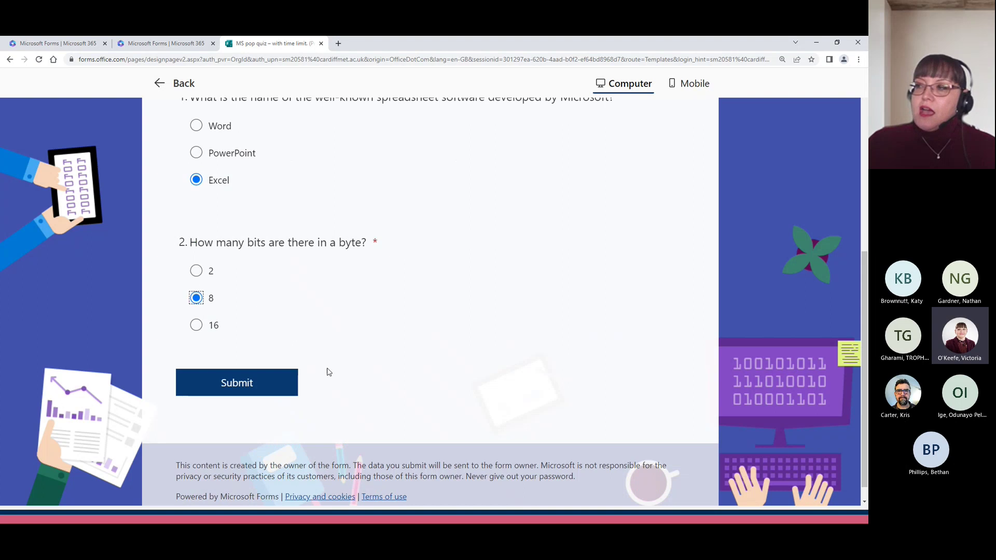
pyautogui.scroll(1, 507, 349)
pyautogui.scroll(-2, 441, 379)
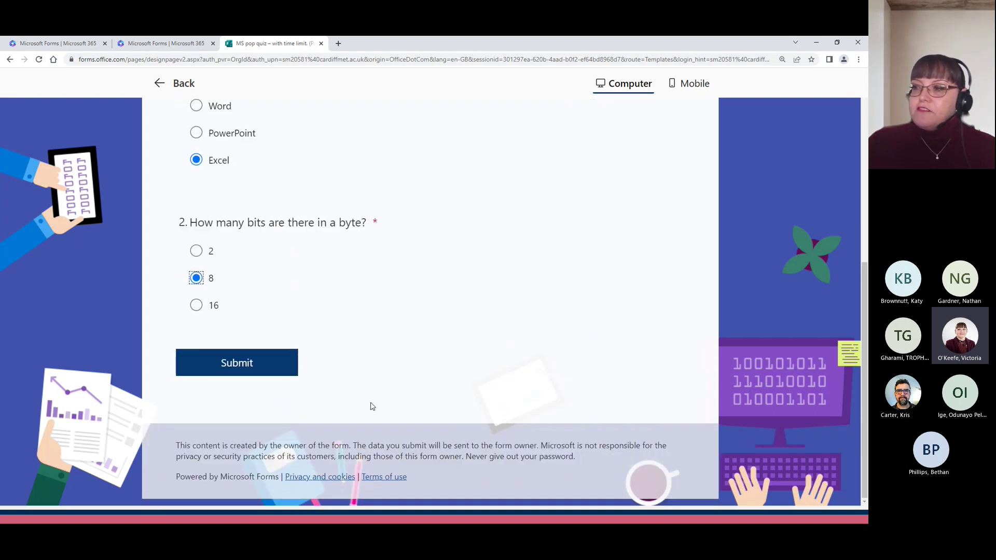
pyautogui.click(251, 364)
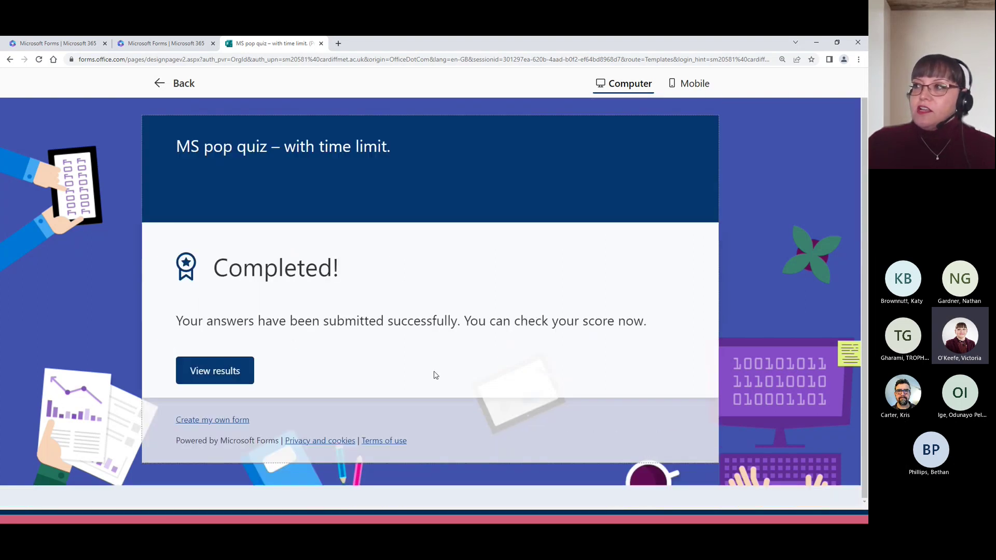
# Step: View the submitted attempt's results, checking points, time and answer feedback, and return to the quiz editor
pyautogui.click(245, 371)
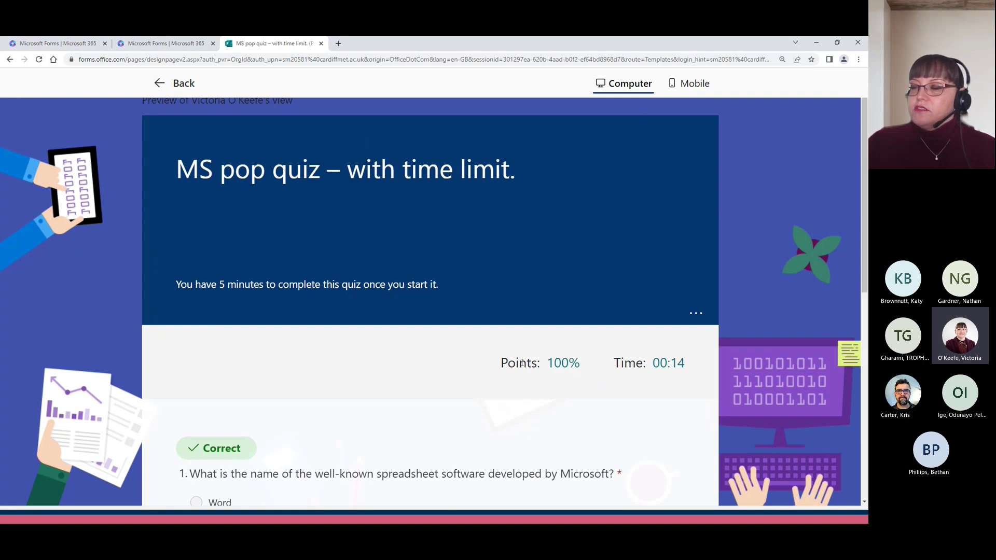
pyautogui.scroll(-3, 522, 363)
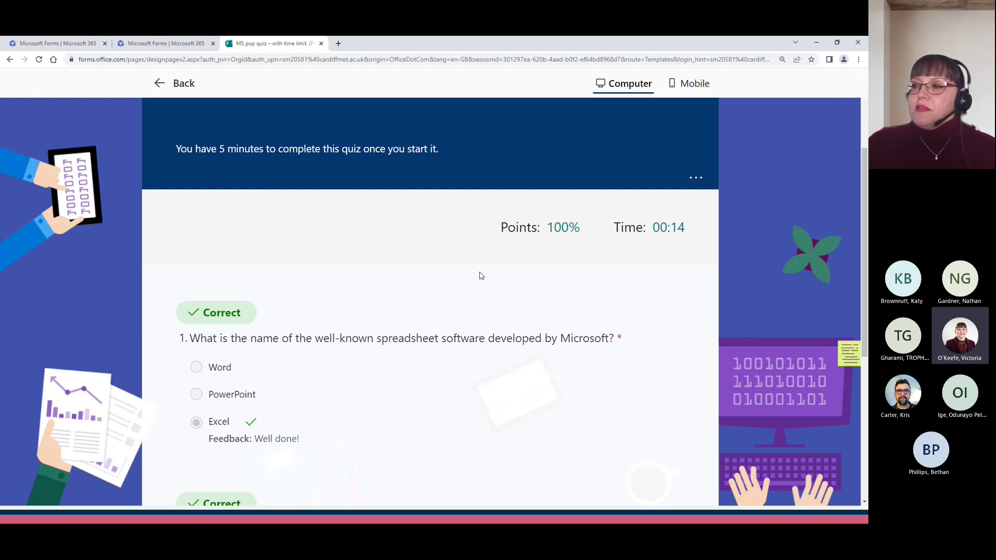
pyautogui.scroll(-5, 480, 276)
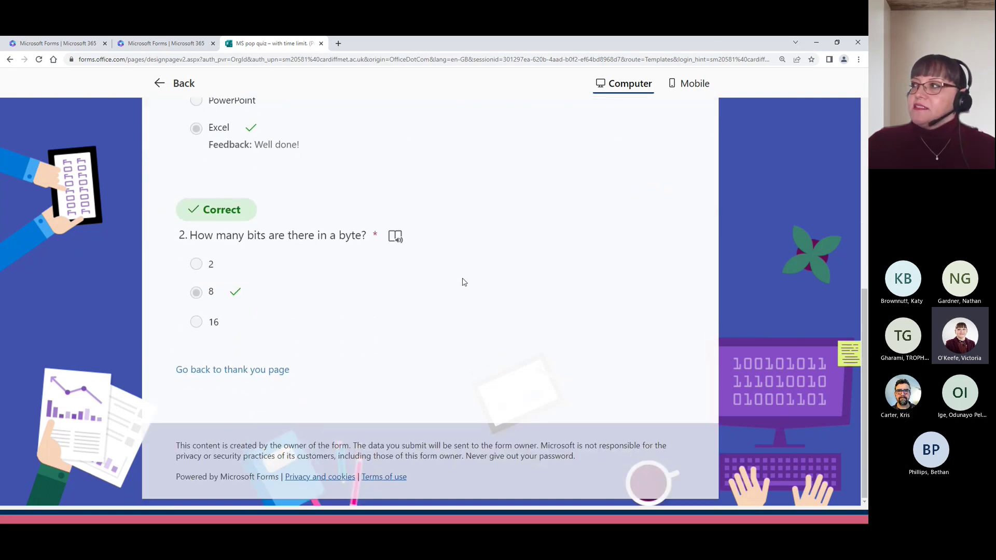
pyautogui.scroll(6, 460, 276)
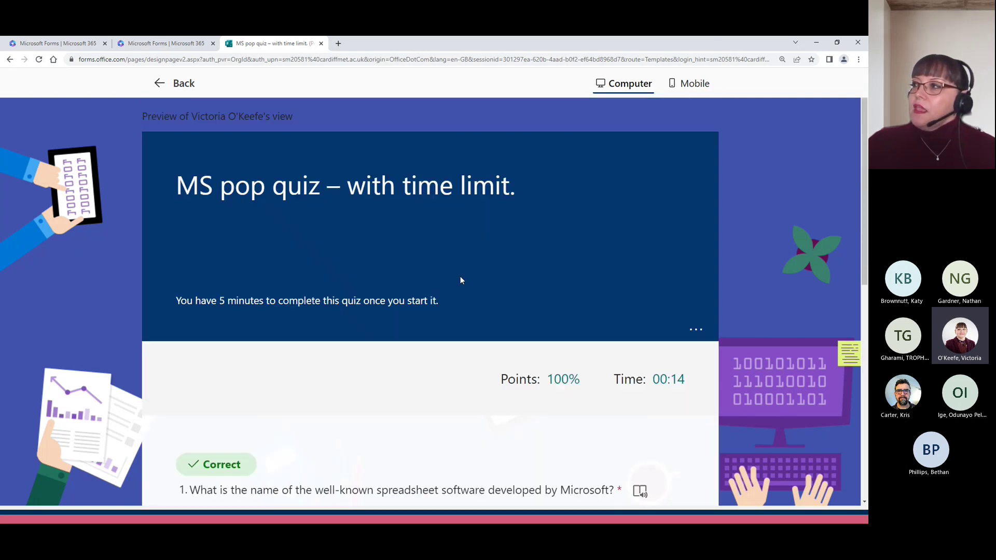
pyautogui.click(175, 83)
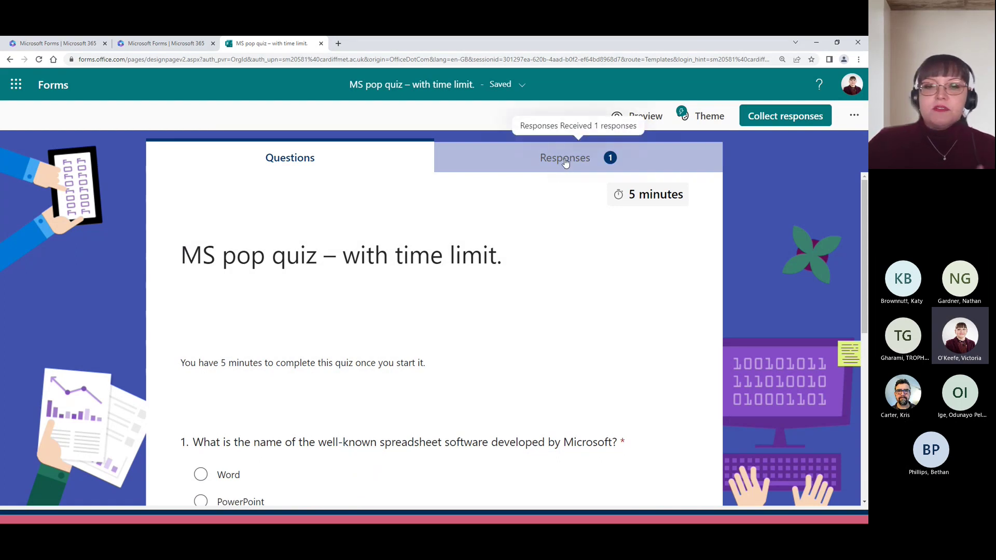
# Step: Review the quiz's response summary and the answer charts for both questions
pyautogui.click(565, 162)
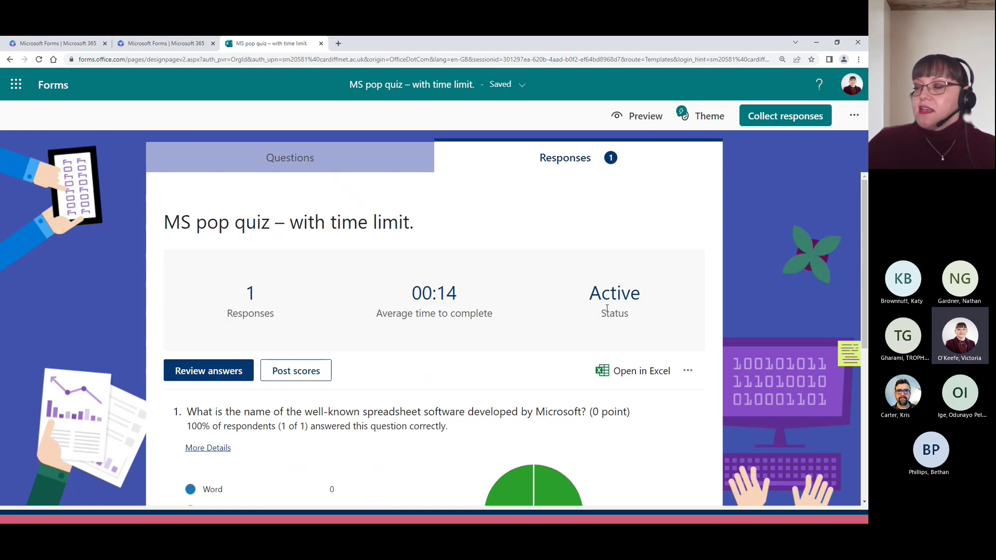
pyautogui.scroll(-2, 609, 280)
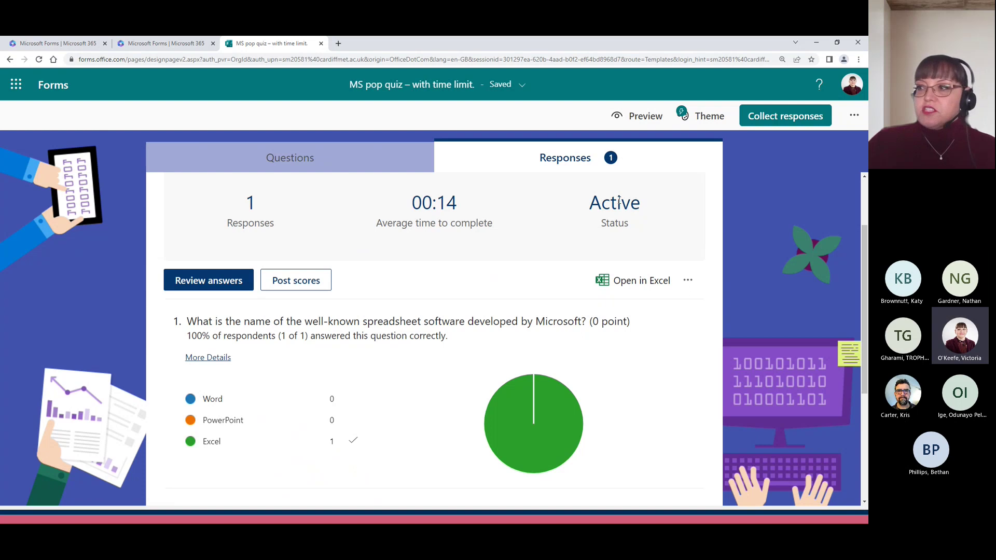
pyautogui.scroll(-1, 433, 248)
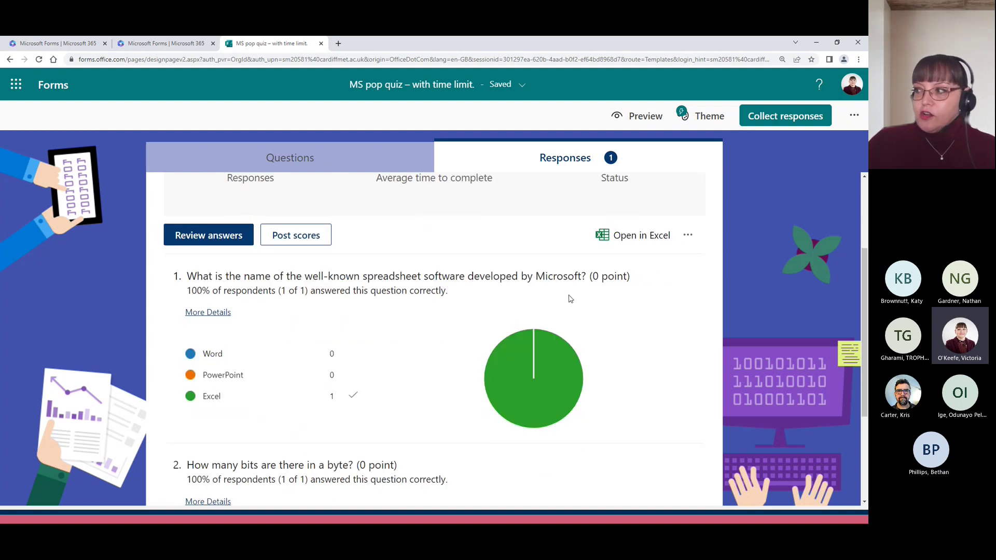
pyautogui.scroll(-3, 431, 371)
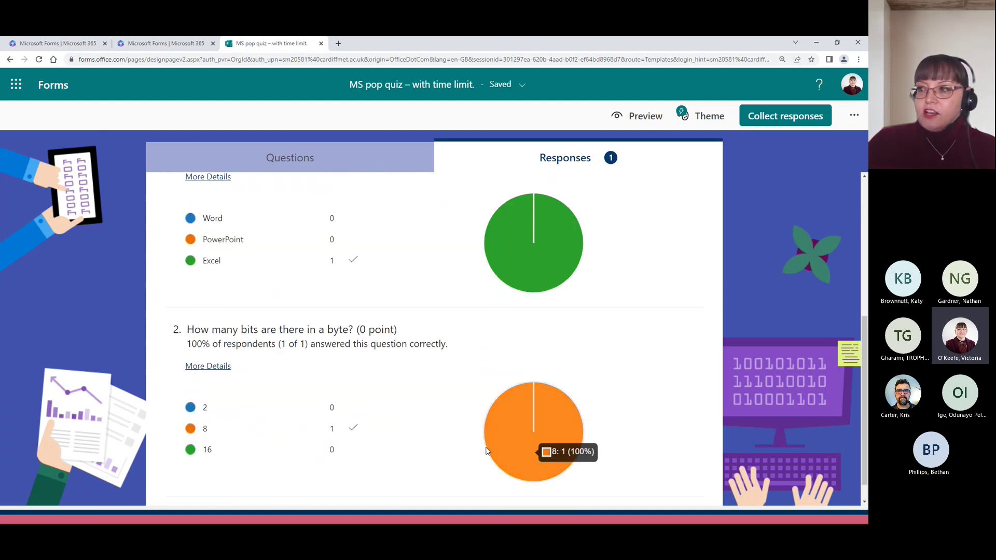
pyautogui.scroll(1, 275, 256)
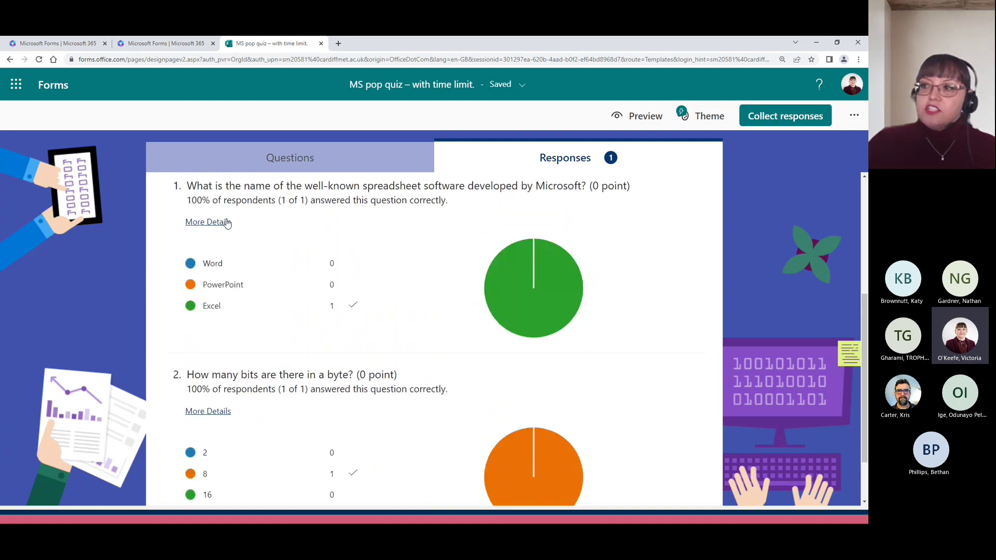
# Step: Inspect the individual response details for the spreadsheet question and close them
pyautogui.click(226, 223)
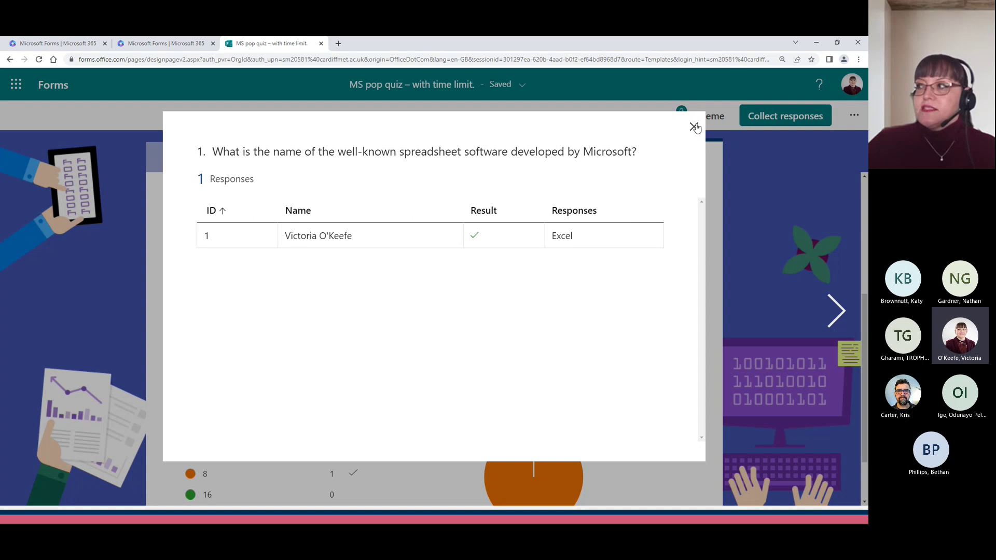
pyautogui.click(694, 128)
pyautogui.scroll(1, 576, 312)
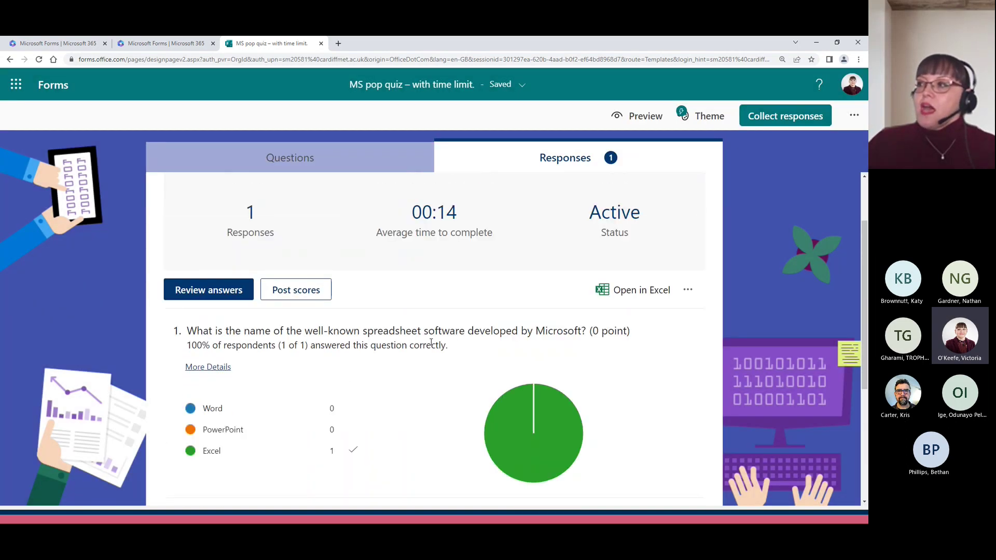
# Step: Export the quiz responses to an Excel workbook, open the downloaded file to view it, and close it
pyautogui.scroll(1, 431, 342)
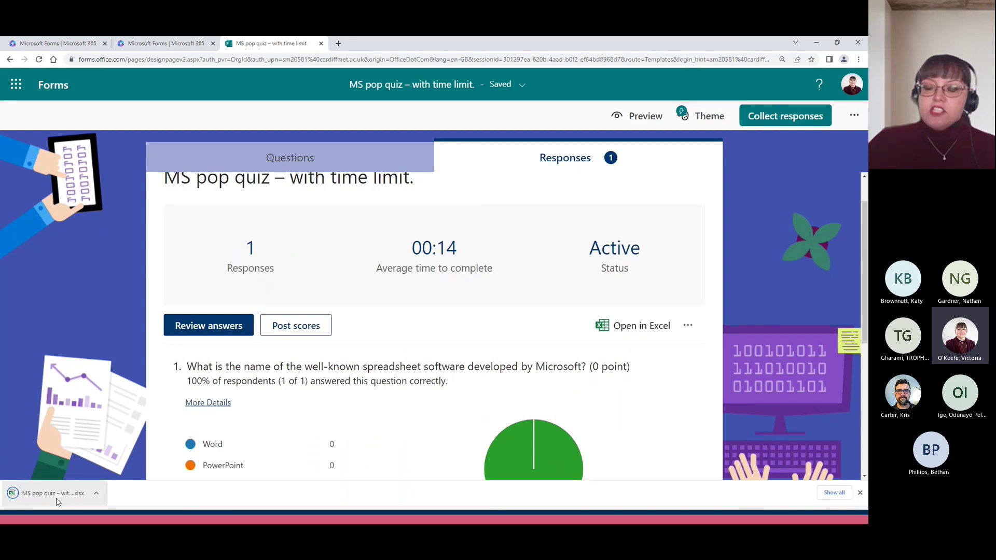
pyautogui.click(57, 500)
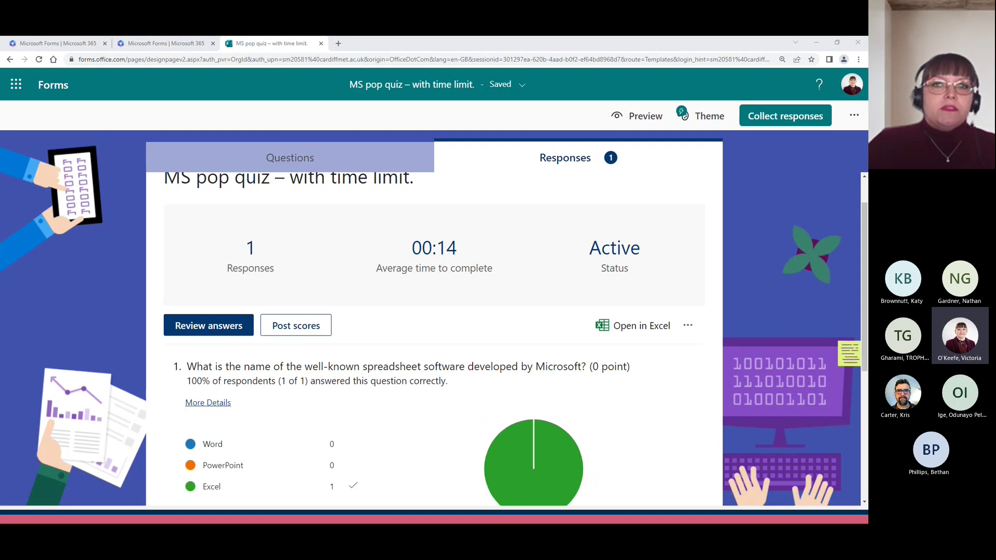
pyautogui.moveTo(367, 165); pyautogui.dragTo(367, 39)
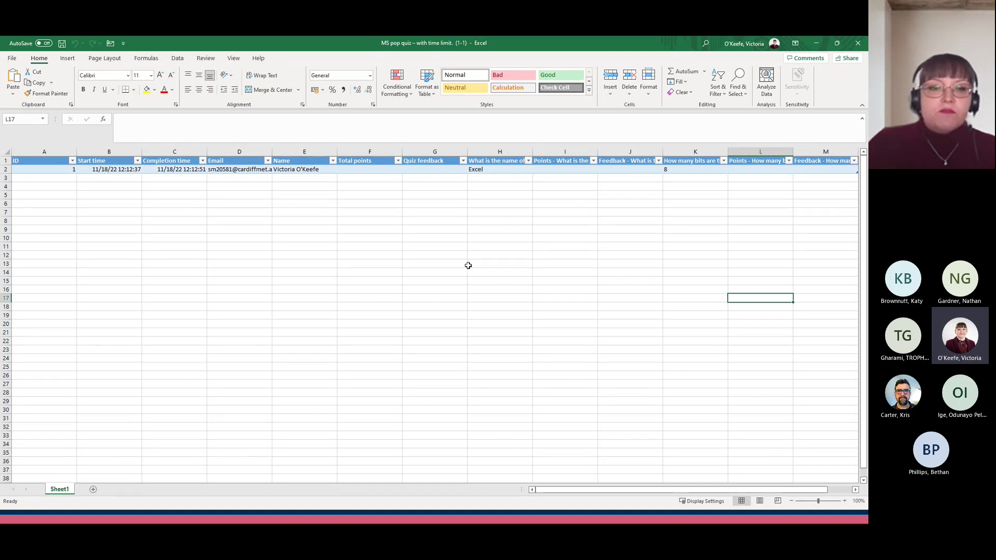
pyautogui.click(858, 43)
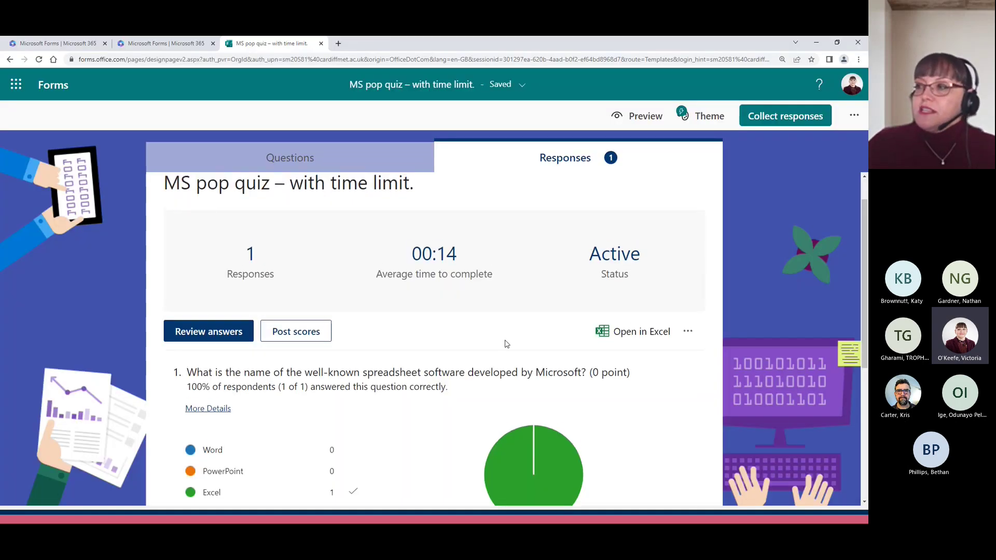